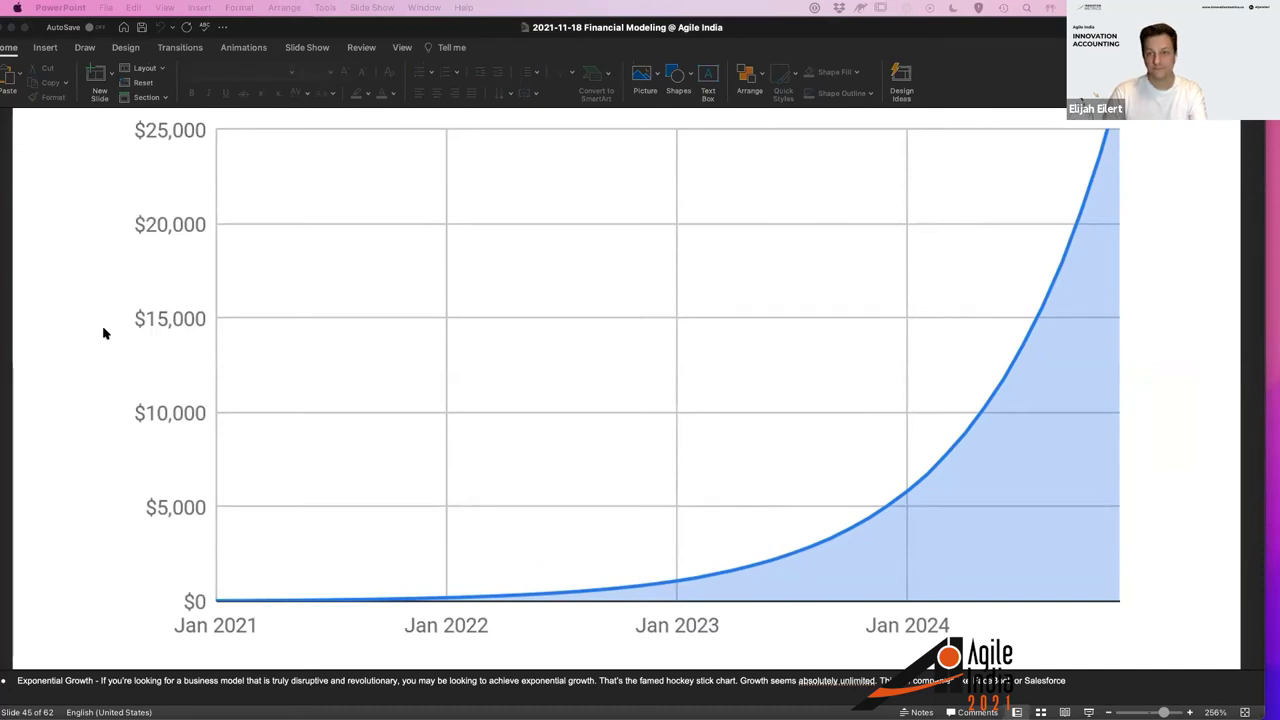
# Switch to the Financial Modeling - Agile India spreadsheet in Google Sheets, fill the screen with its window and select the Acquisition label.
pyautogui.press('super+Tab')
pyautogui.moveTo(614, 299); pyautogui.dragTo(650, 295)
pyautogui.hotkey('ctrl', 'alt', 'c')
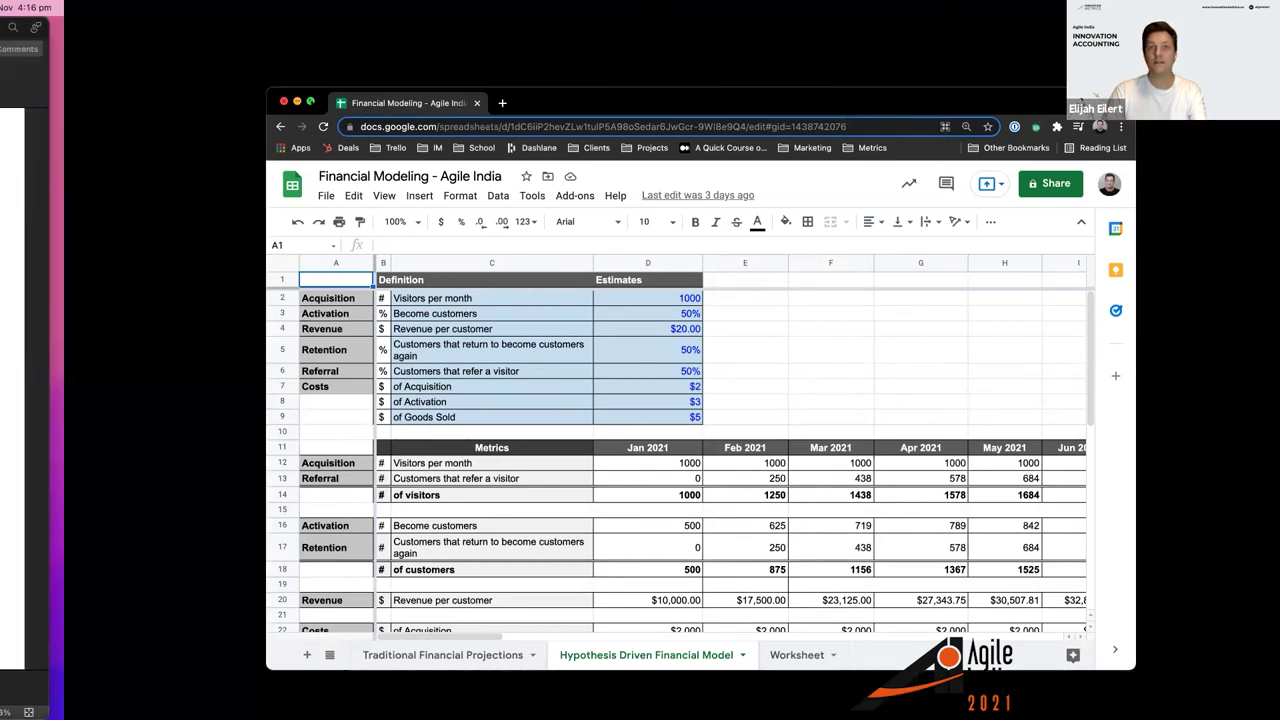
pyautogui.hotkey('ctrl', 'alt', 'Return')
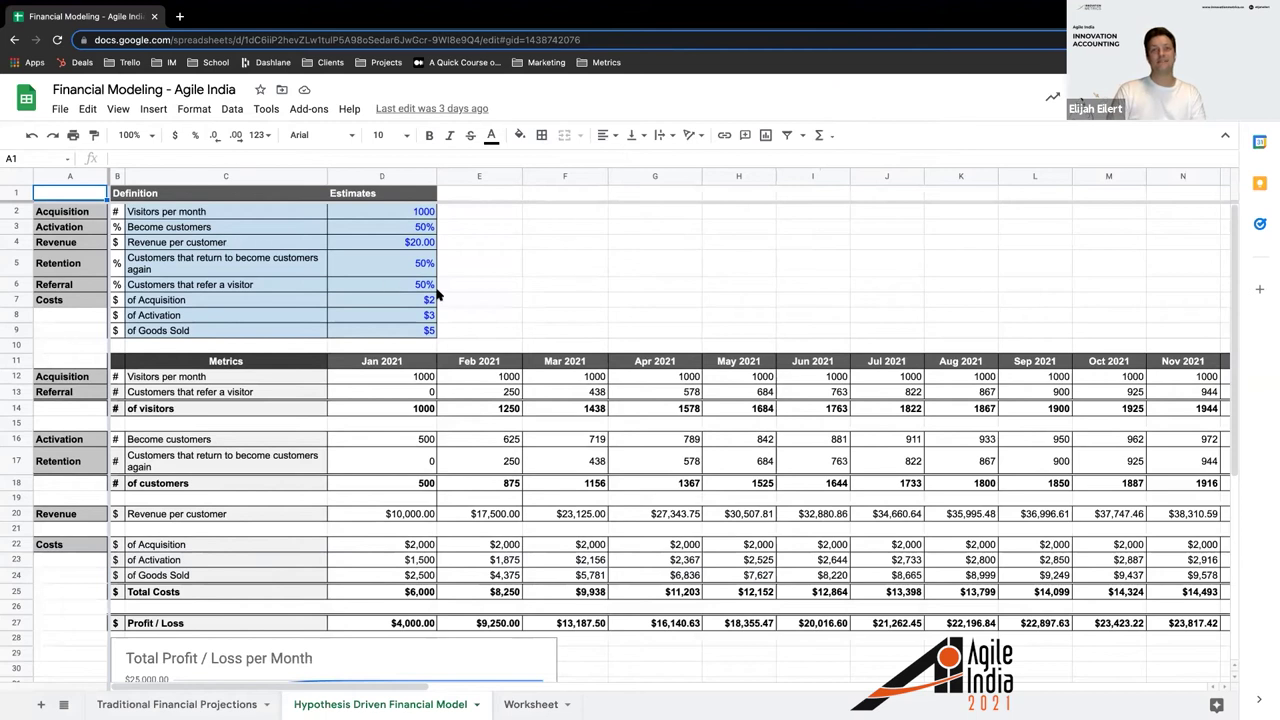
pyautogui.click(85, 214)
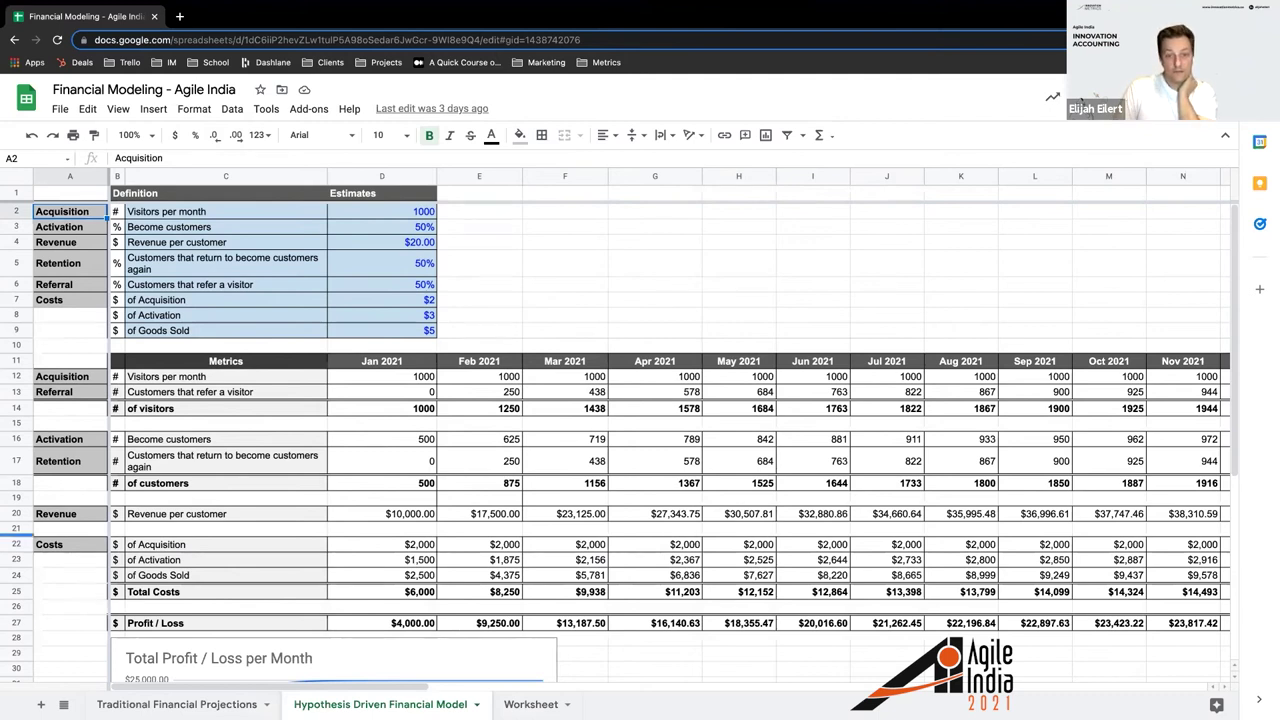
pyautogui.hotkey('ctrl', 'Left')
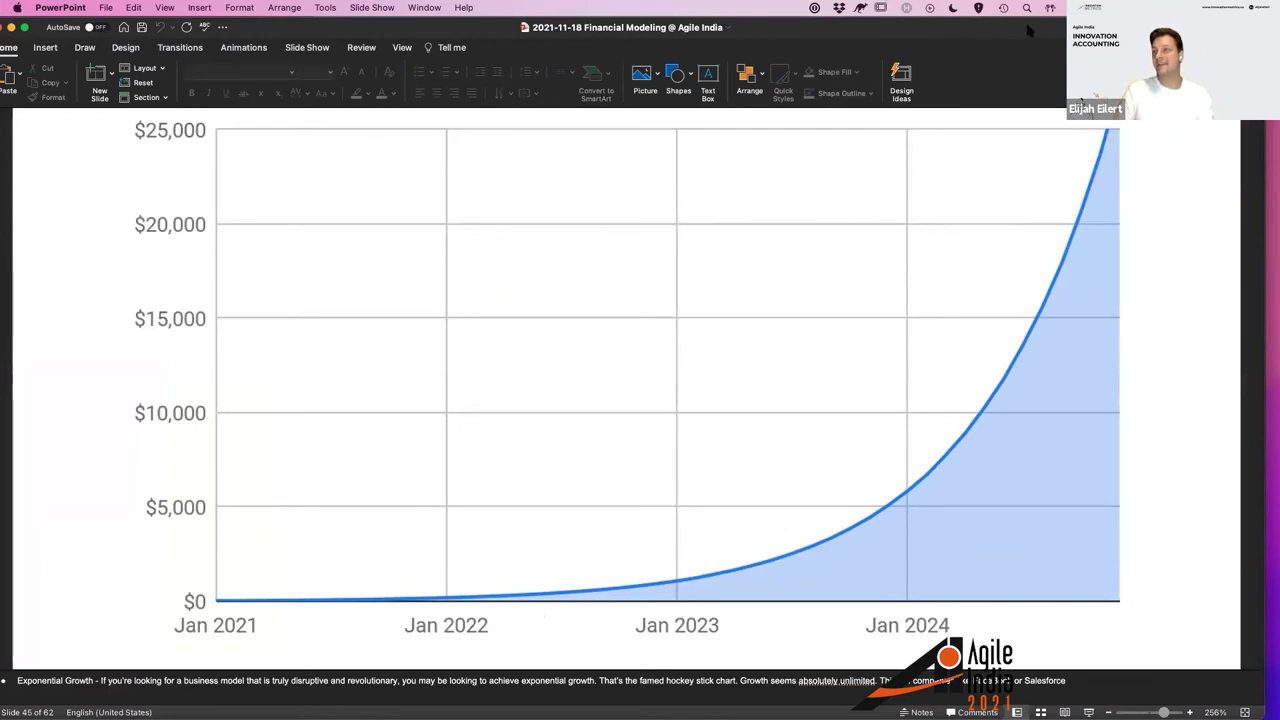
pyautogui.press('F11')
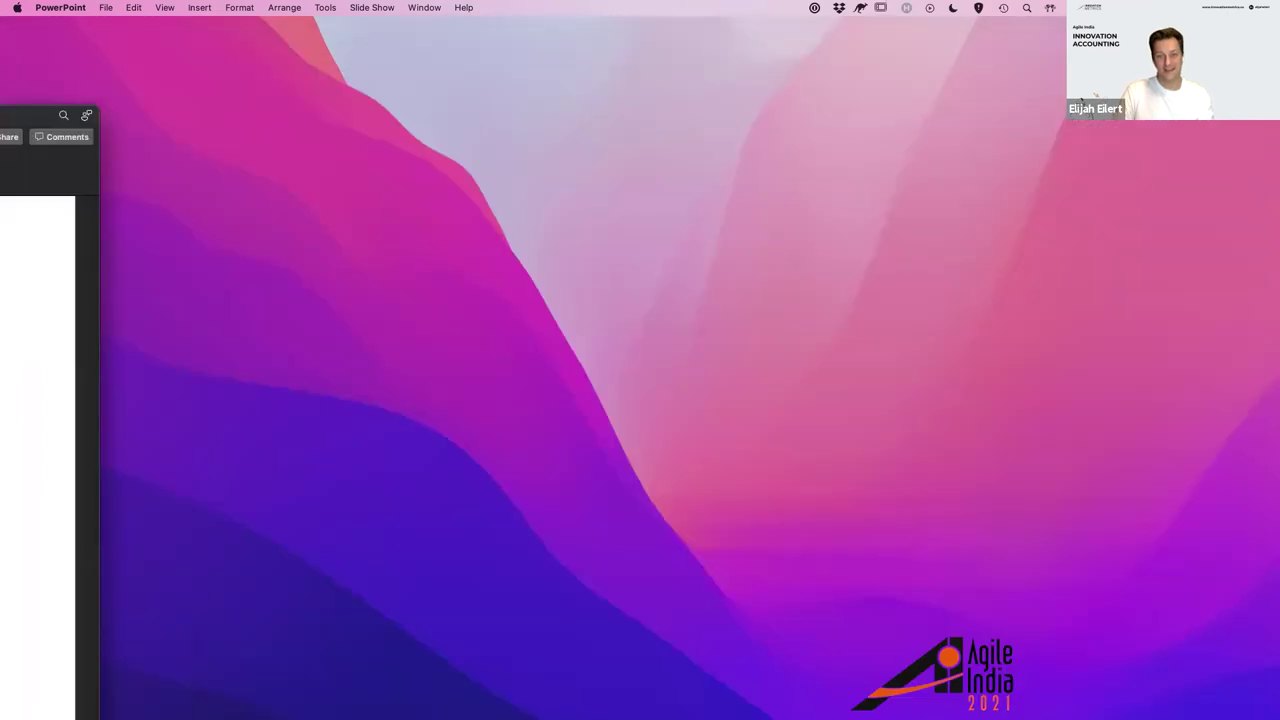
pyautogui.click(549, 211)
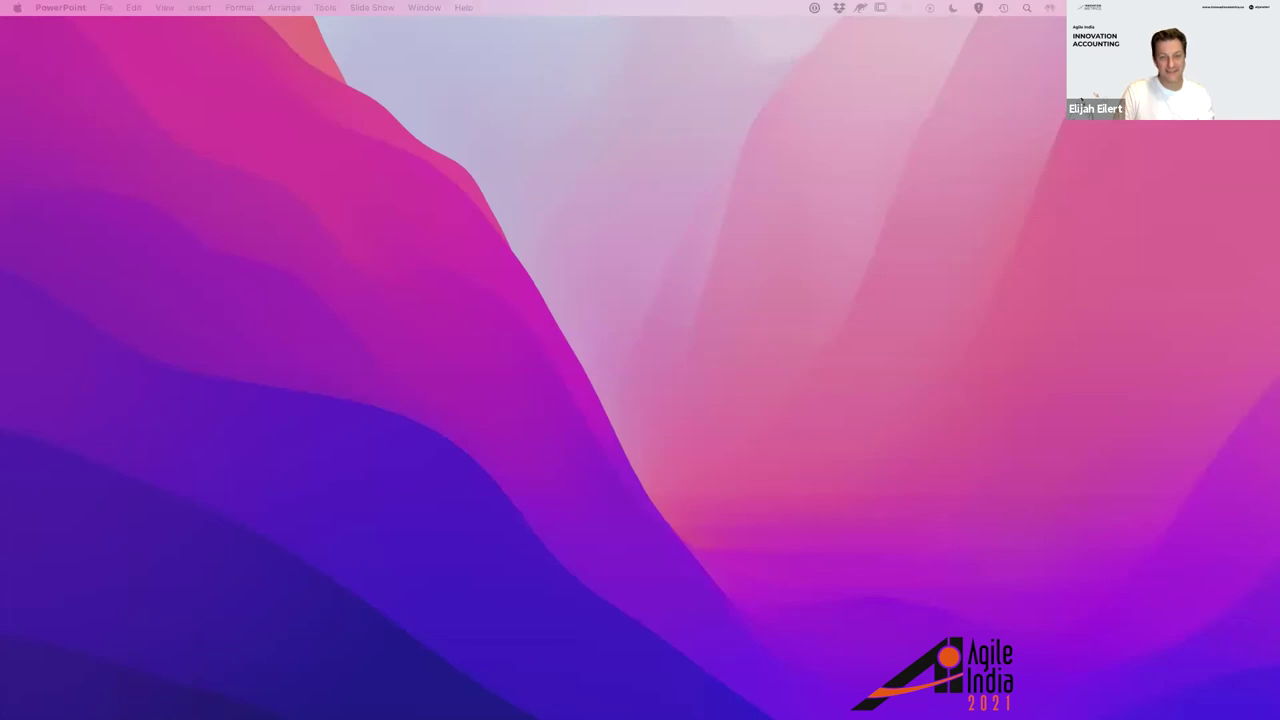
pyautogui.hotkey('ctrl', 'Down')
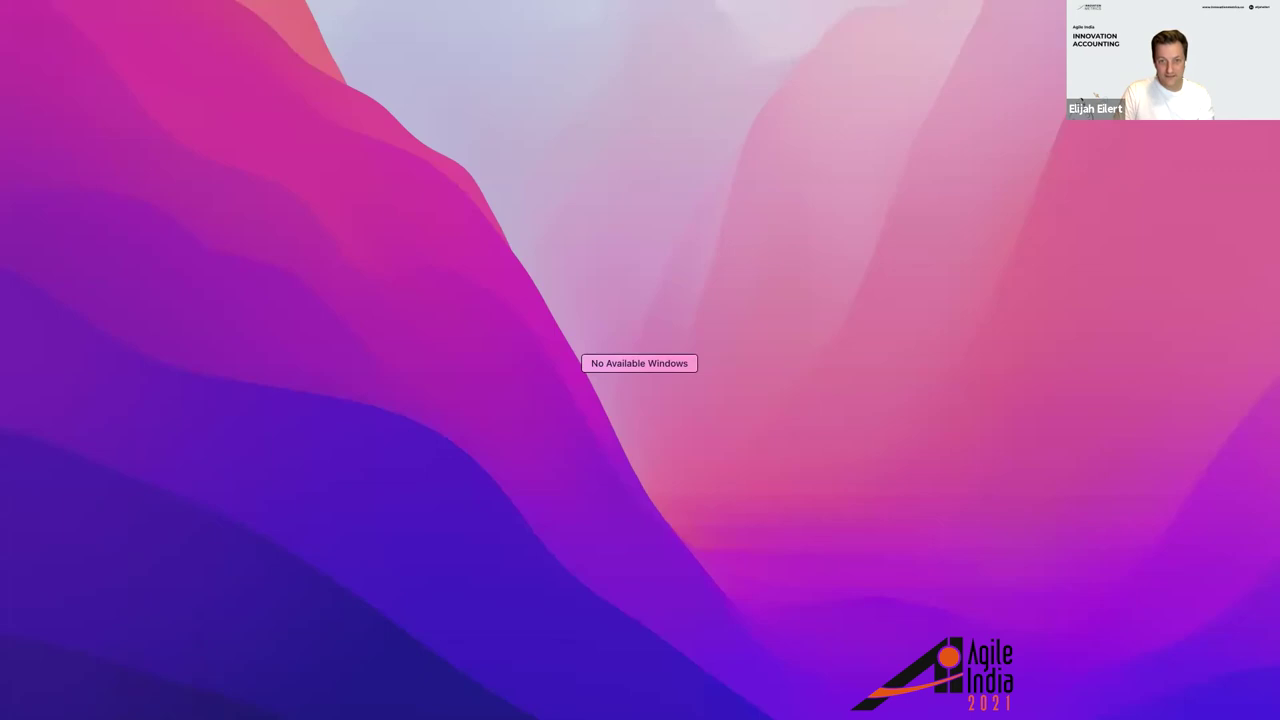
pyautogui.press('Escape')
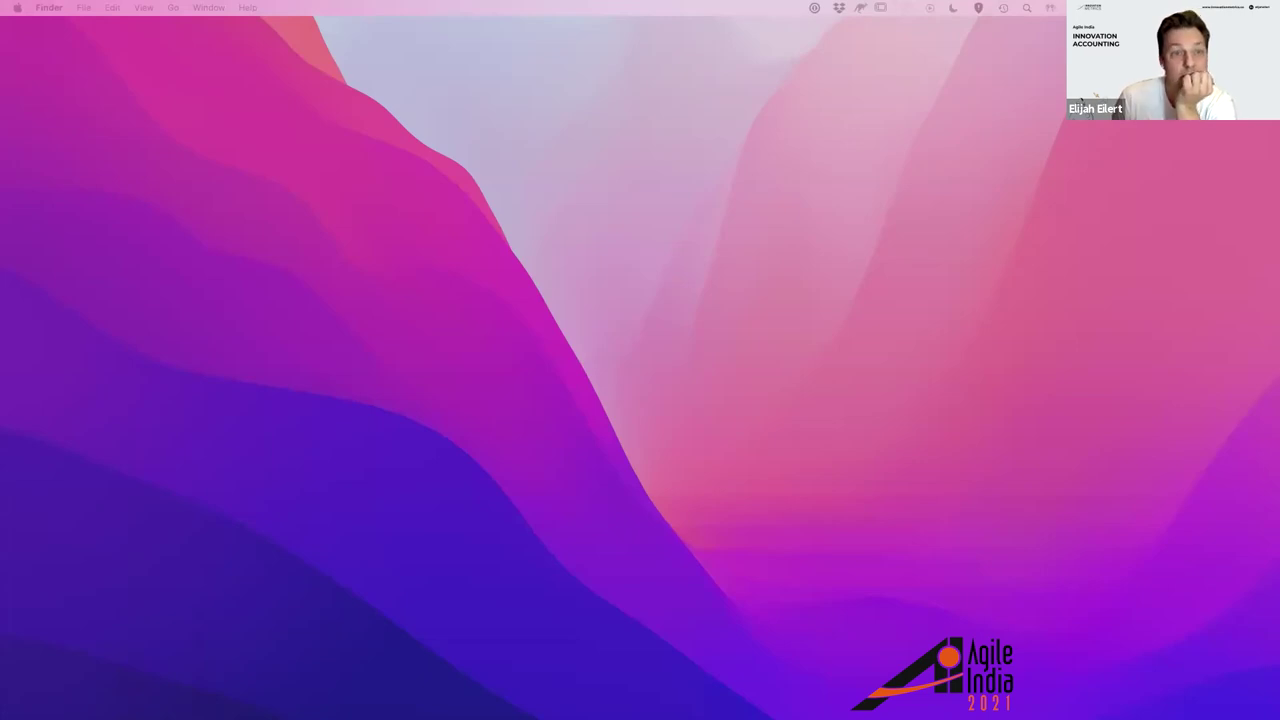
pyautogui.hotkey('ctrl', 'Right')
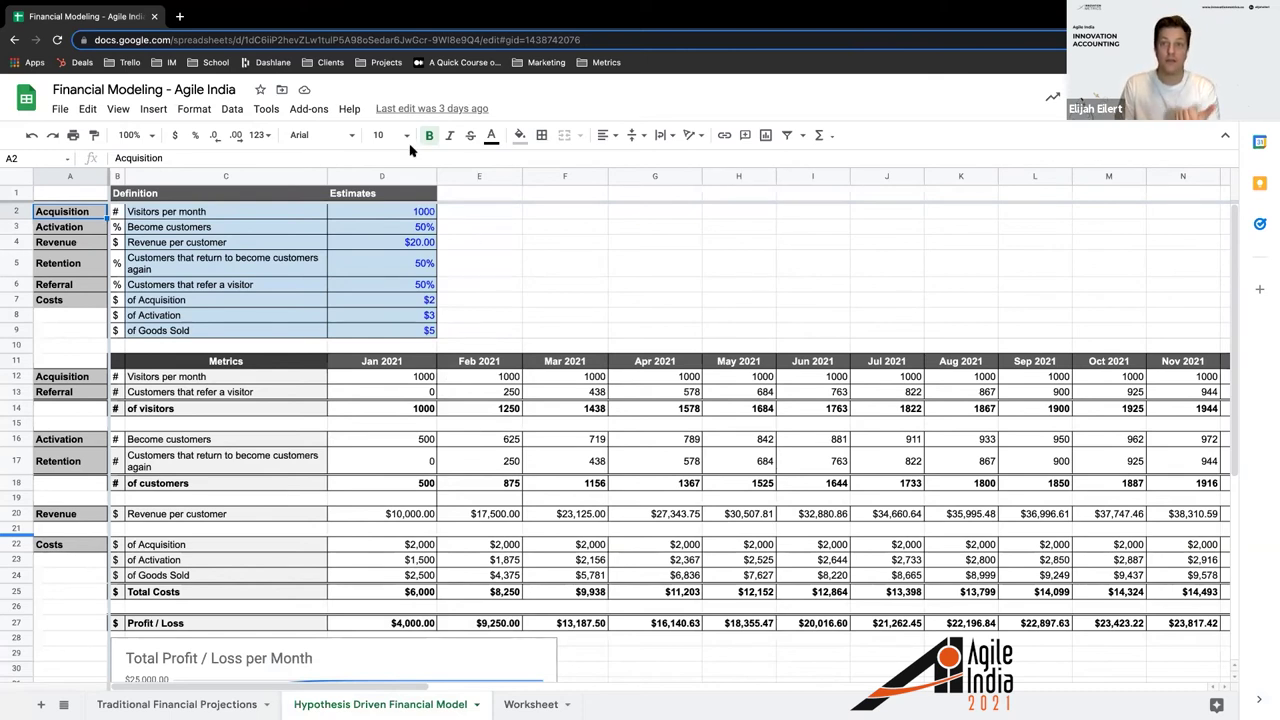
# Examine the visitors, retention and referral estimates, along with the Total Profit / Loss per Month chart.
pyautogui.click(419, 218)
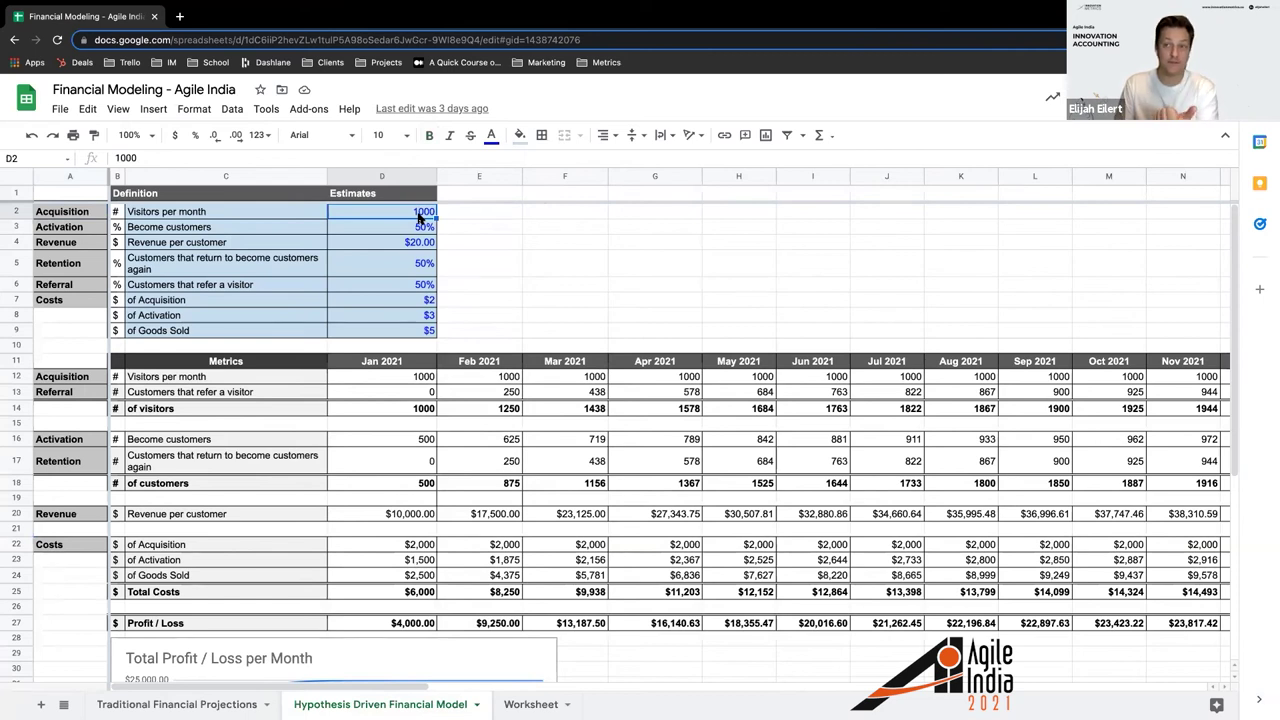
pyautogui.click(418, 274)
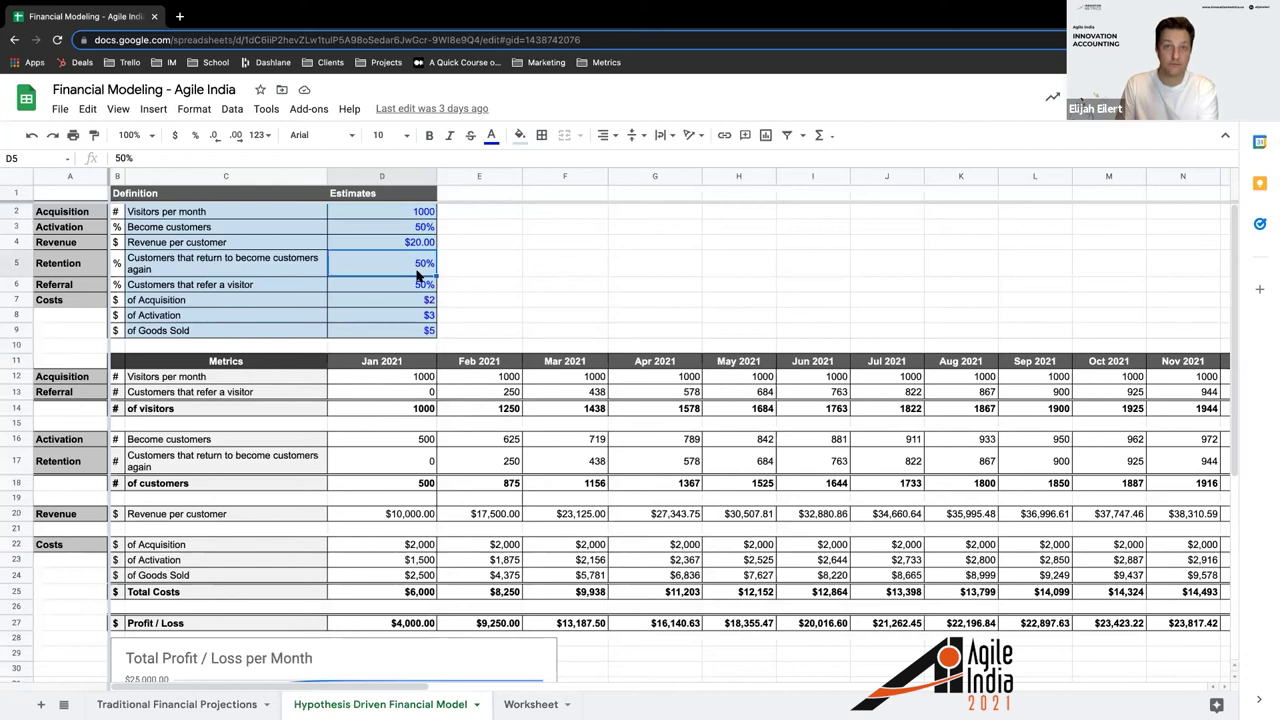
pyautogui.click(418, 289)
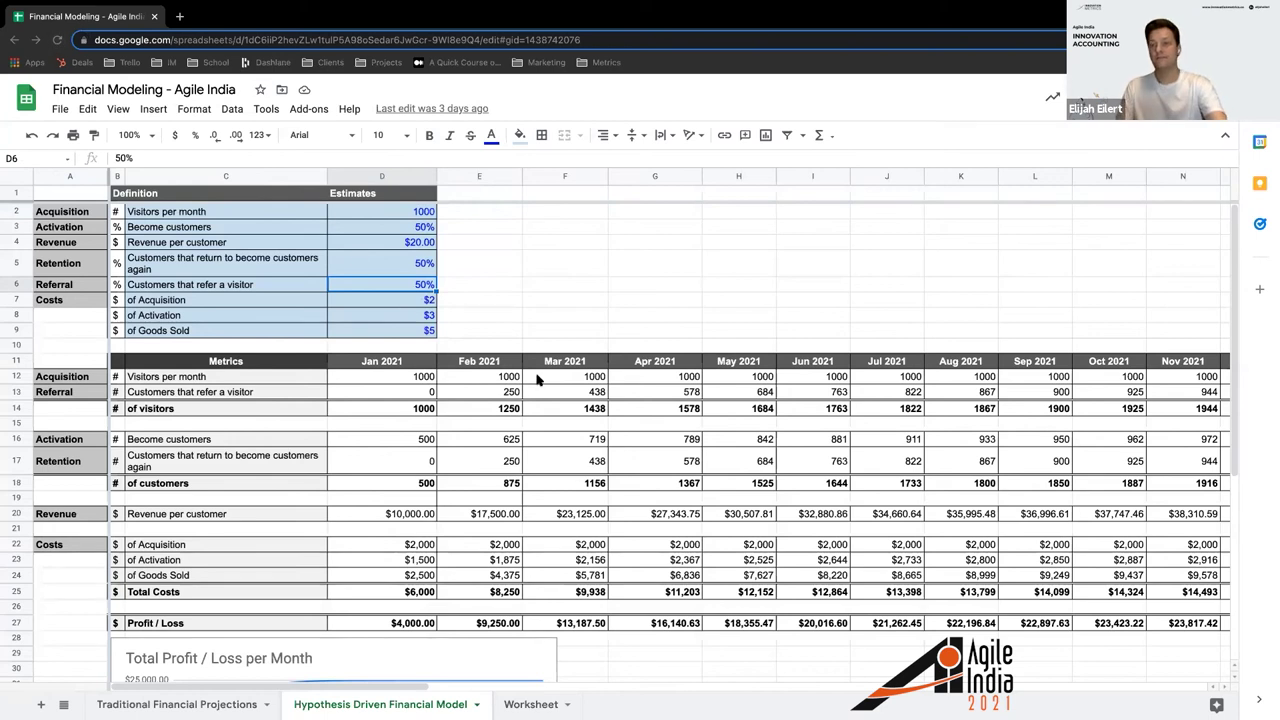
pyautogui.scroll(-1, 540, 380)
pyautogui.scroll(-6, 540, 380)
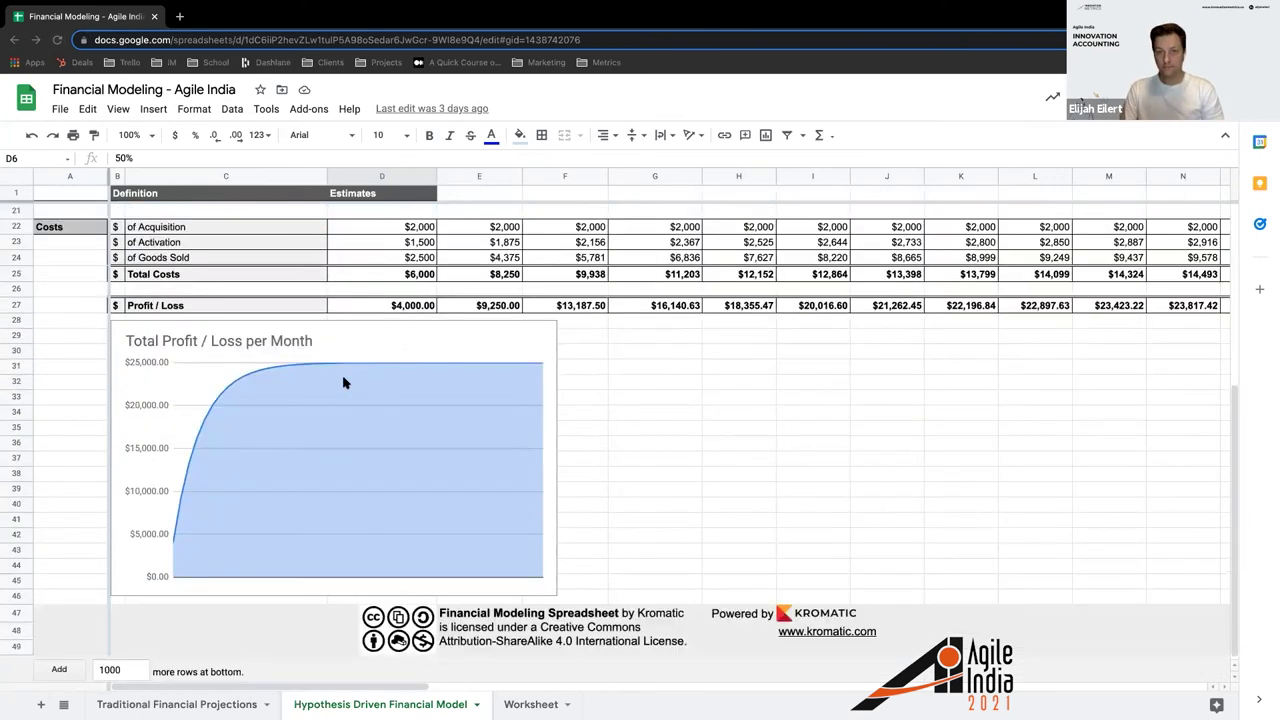
pyautogui.scroll(10, 355, 350)
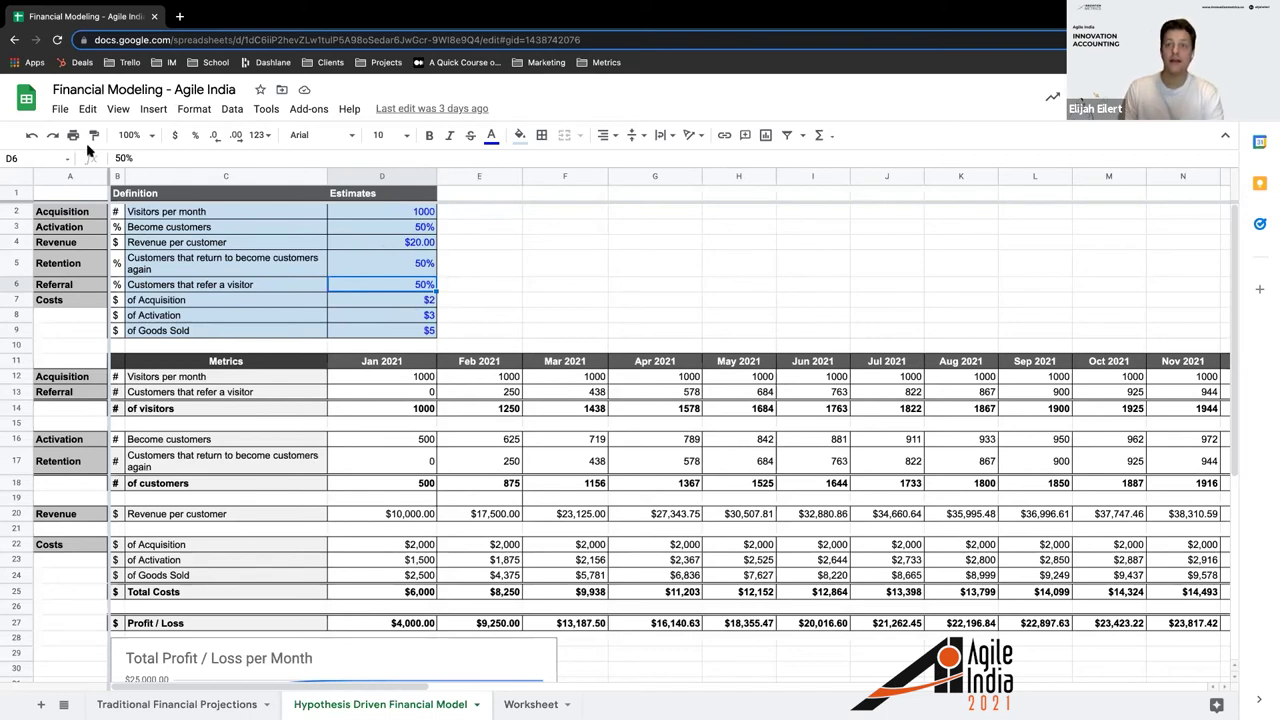
# Set the estimate for customers that refer a visitor to 75% and view the monthly profit chart.
pyautogui.click(400, 268)
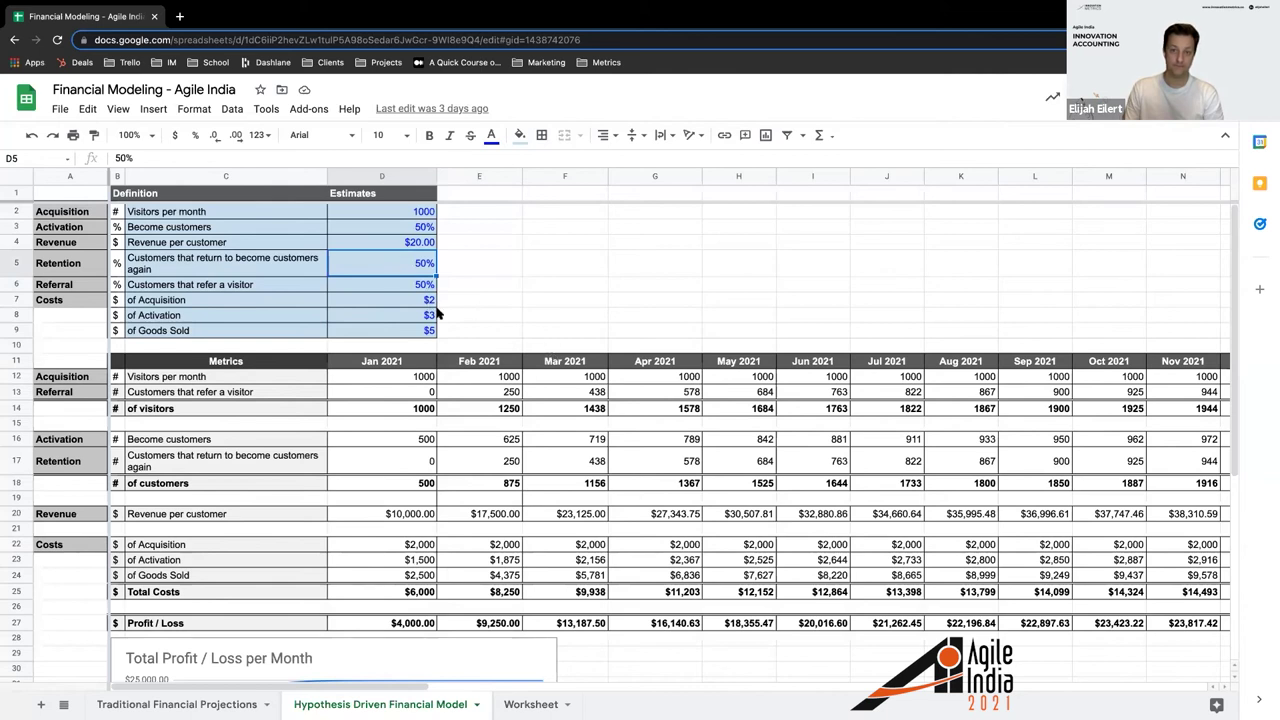
pyautogui.scroll(-2, 486, 306)
pyautogui.scroll(2, 486, 306)
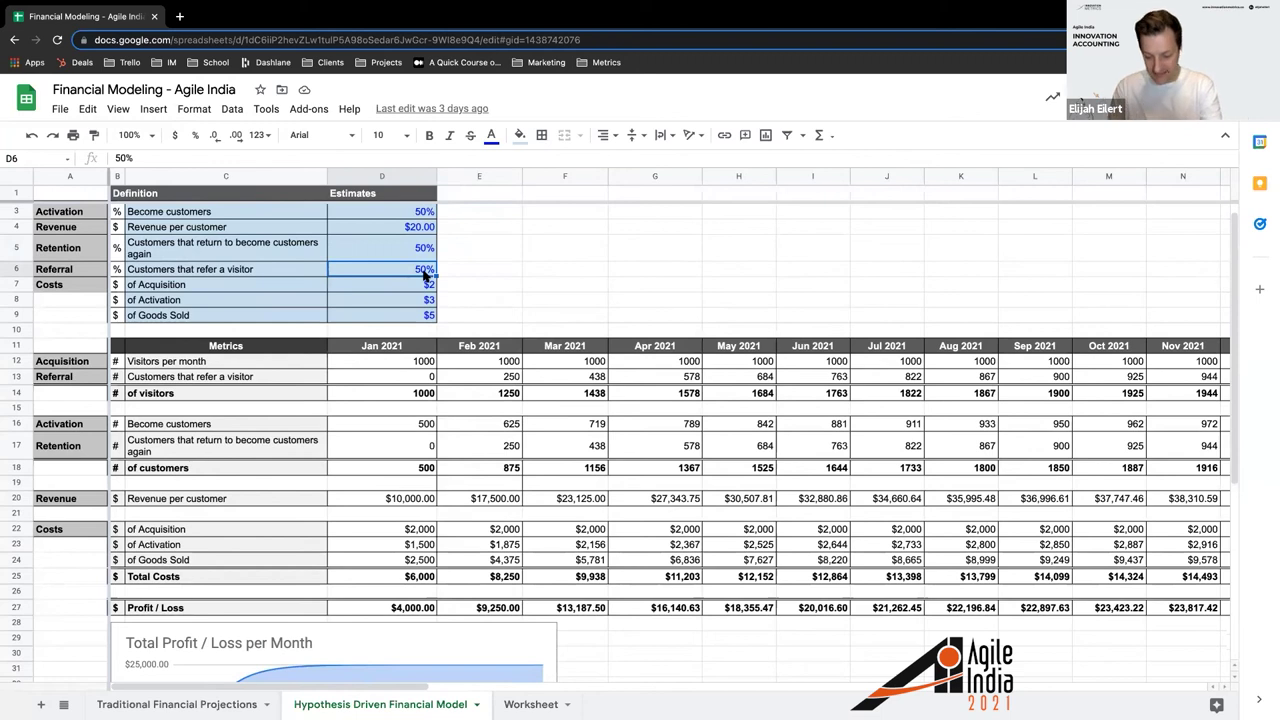
pyautogui.write('75')
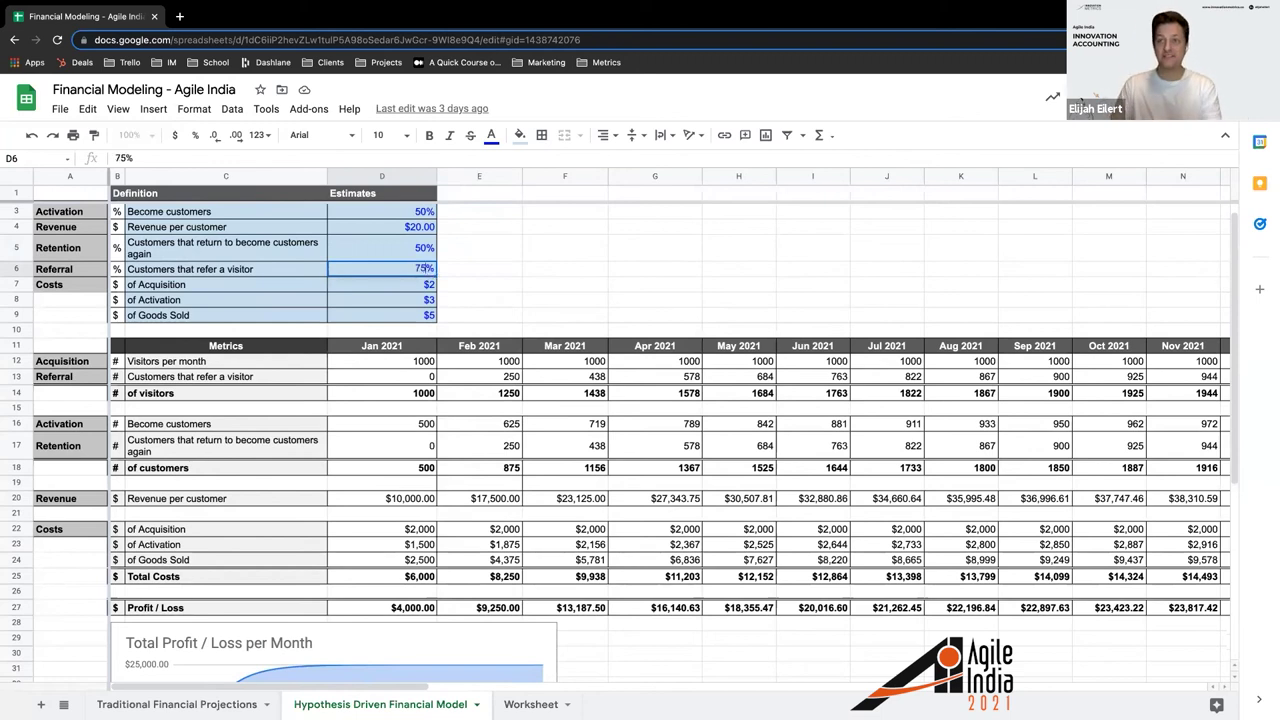
pyautogui.press('Return')
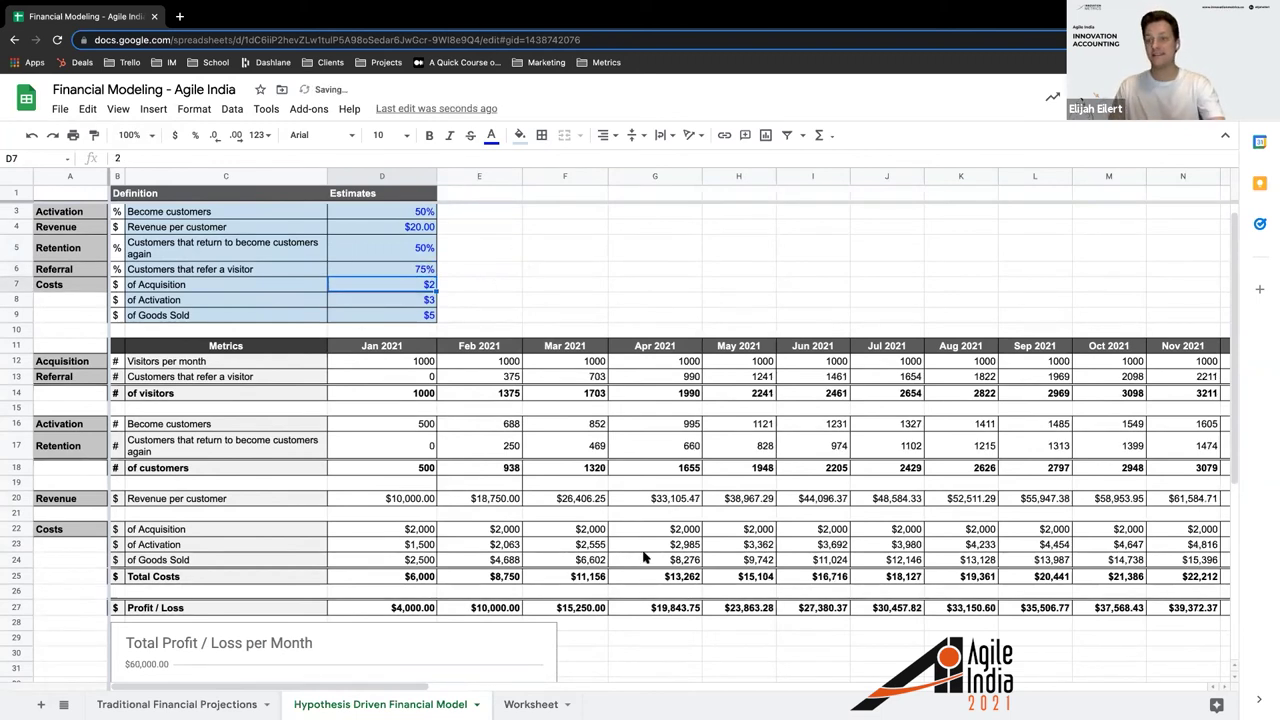
pyautogui.scroll(-3, 641, 518)
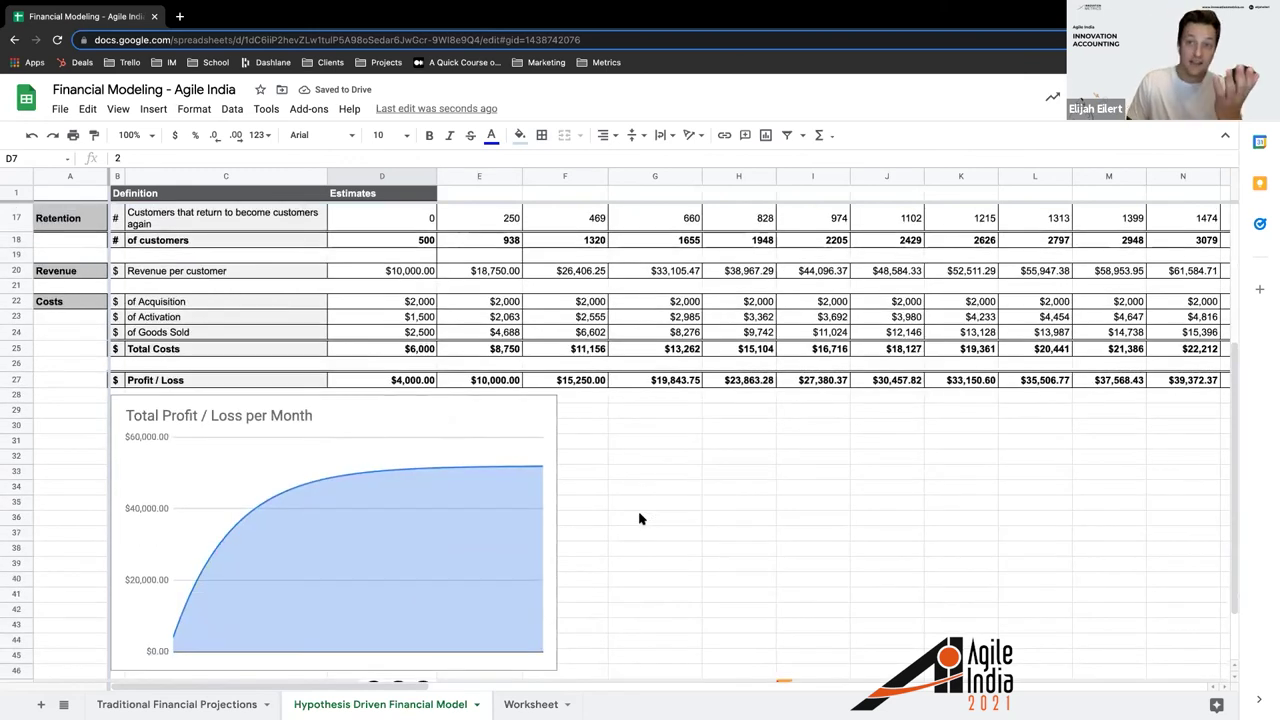
# Set the estimate for customers that refer a visitor to 80% and check the profit chart again.
pyautogui.scroll(2, 641, 518)
pyautogui.scroll(3, 469, 282)
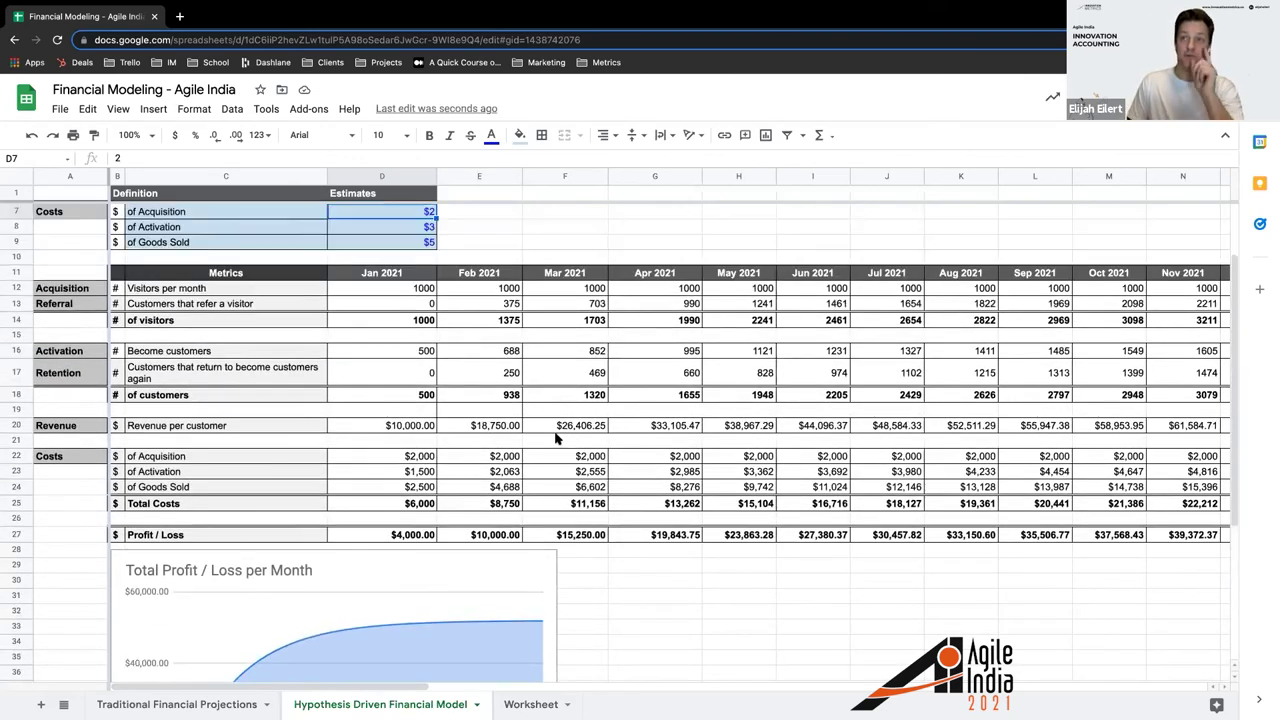
pyautogui.click(421, 289)
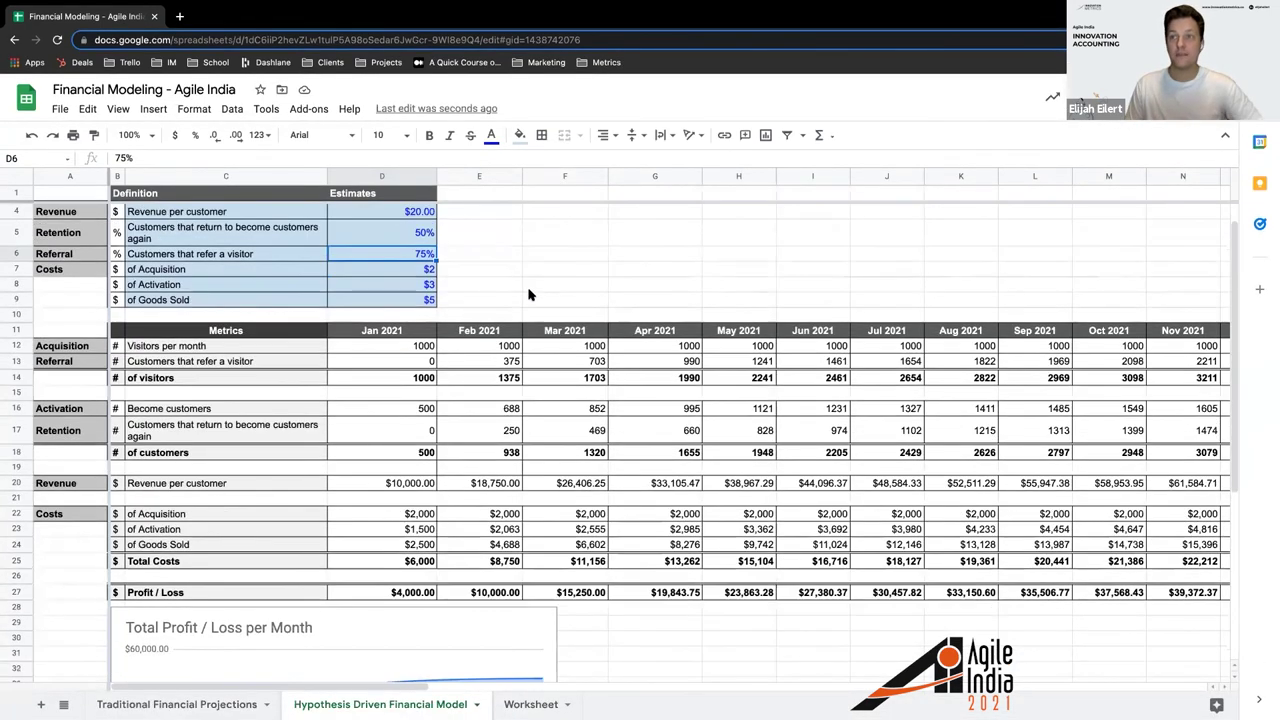
pyautogui.scroll(-5, 530, 294)
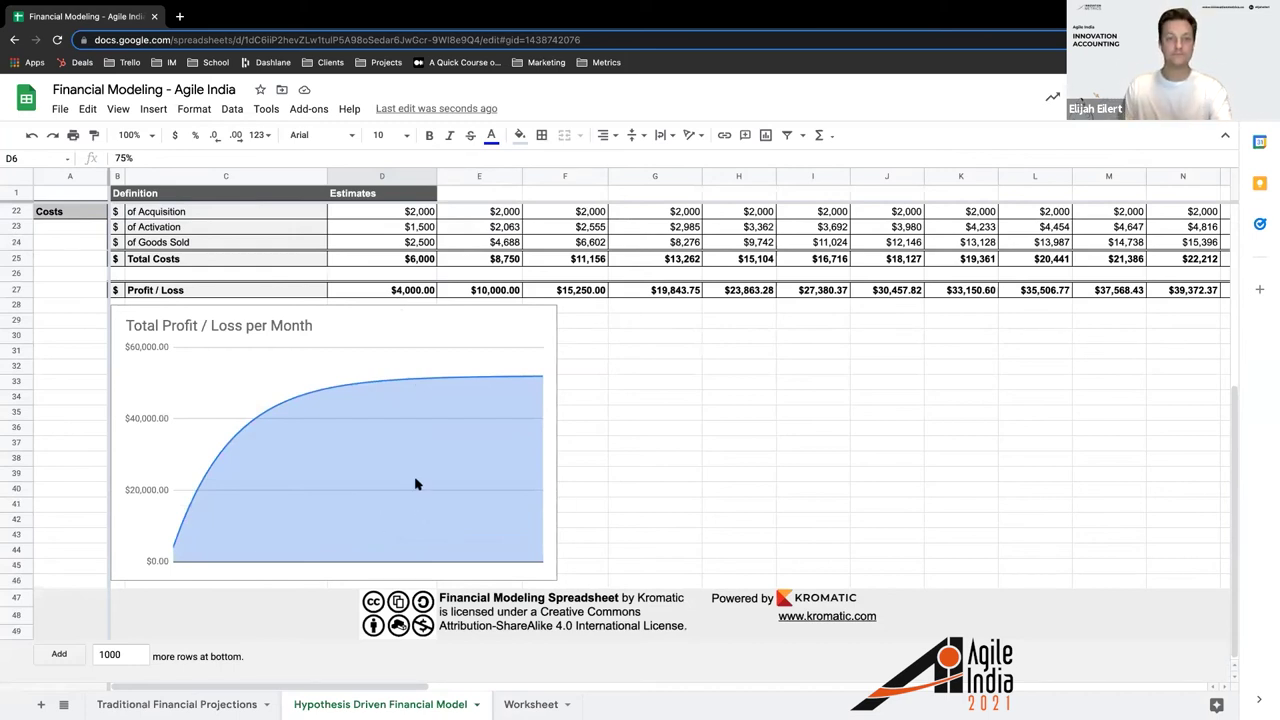
pyautogui.scroll(3, 404, 447)
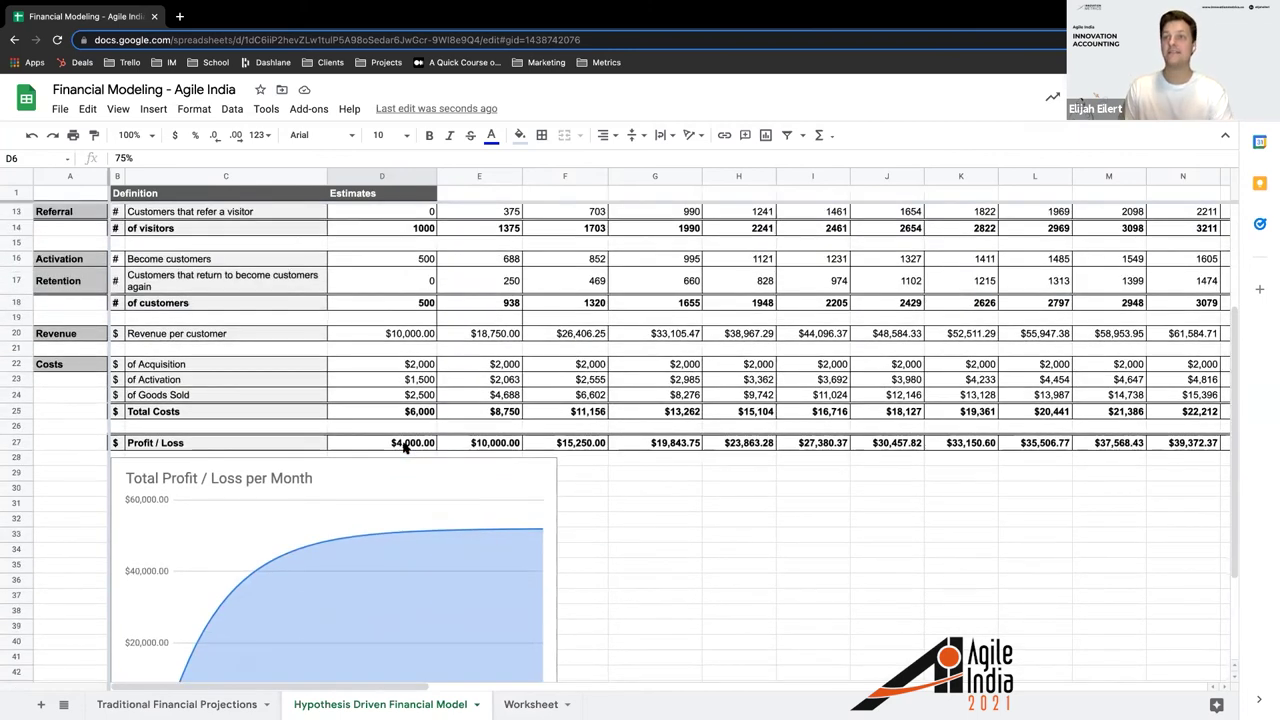
pyautogui.scroll(3, 404, 447)
pyautogui.write('80')
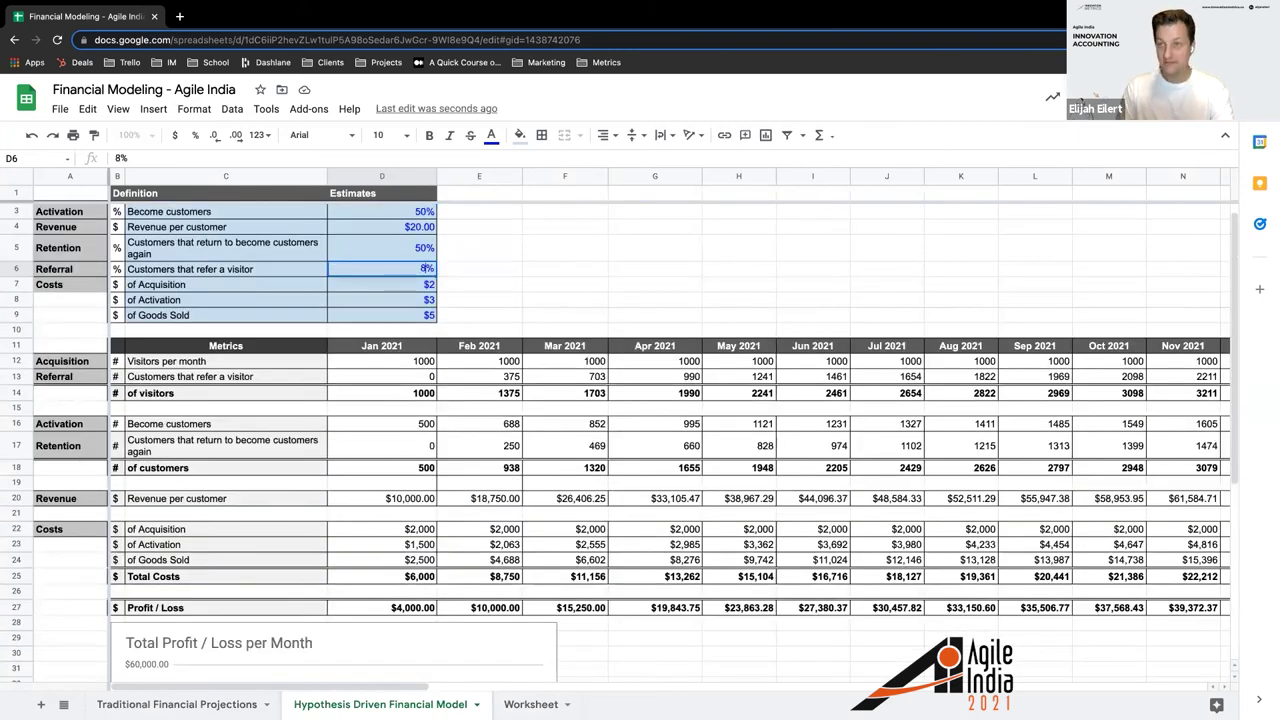
pyautogui.press('Return')
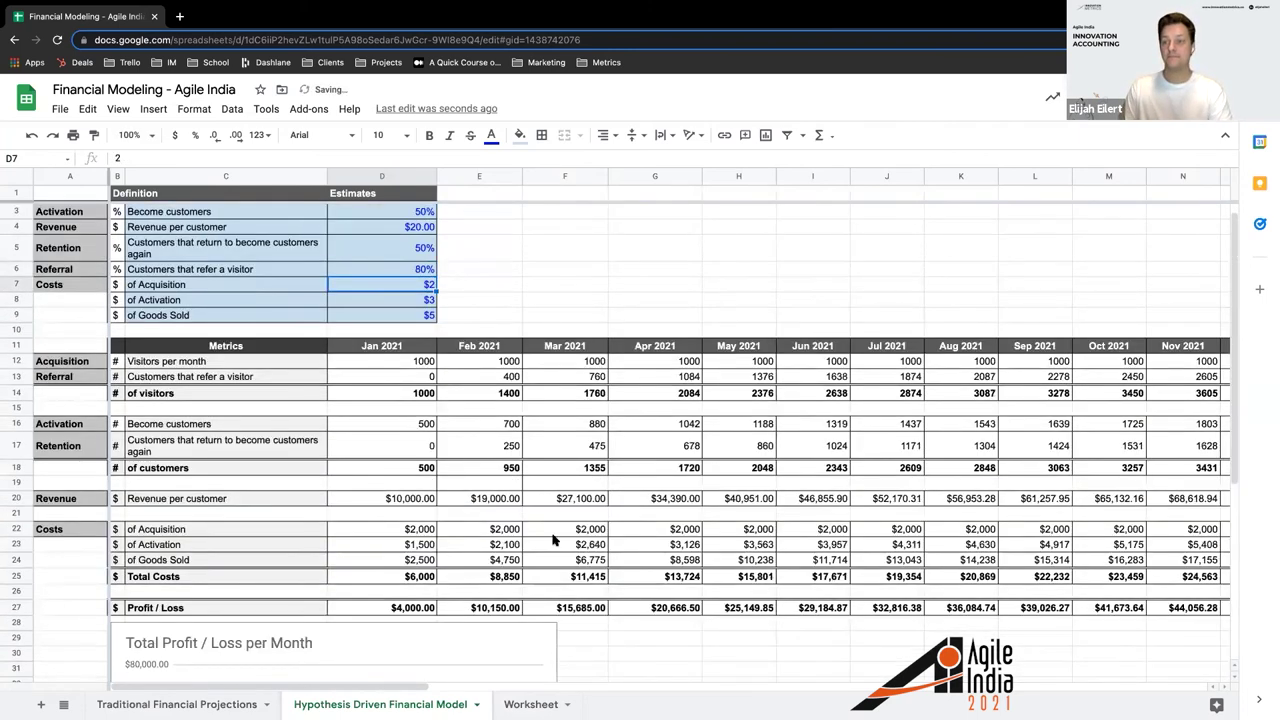
pyautogui.scroll(-4, 555, 540)
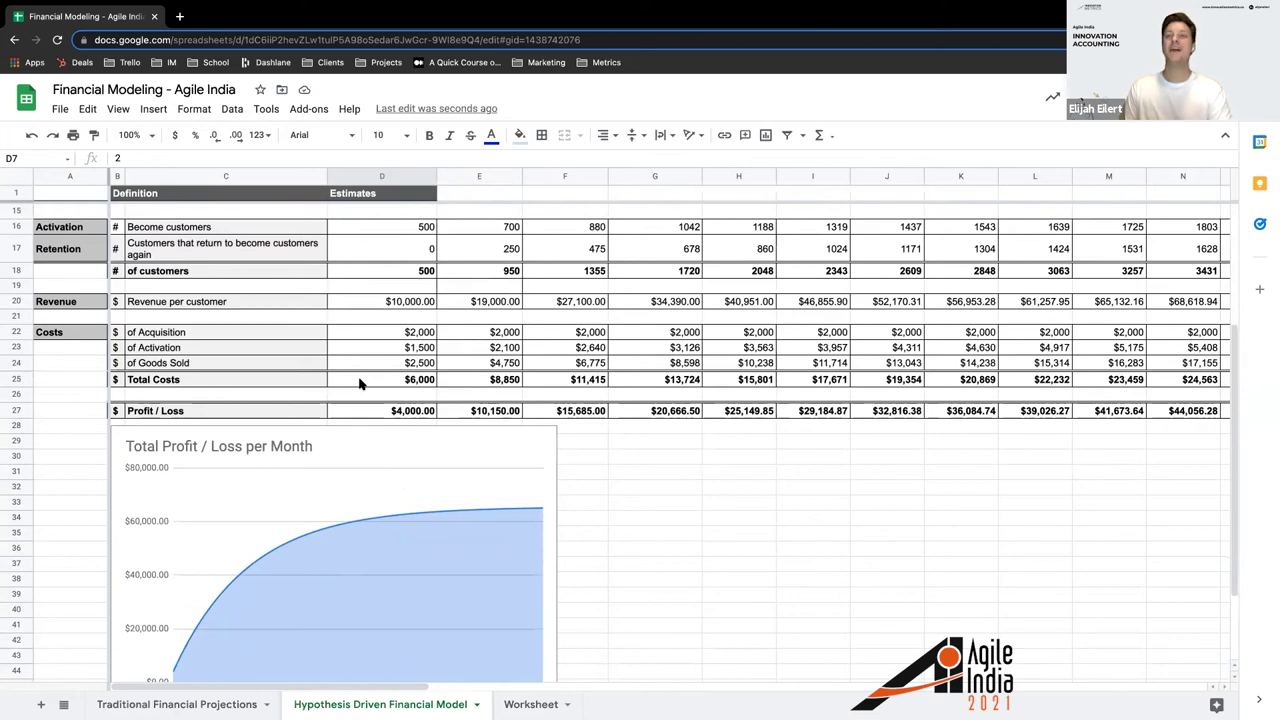
# Raise the referral estimate to 90% and check its effect on the Total Profit / Loss per Month chart.
pyautogui.scroll(5, 360, 383)
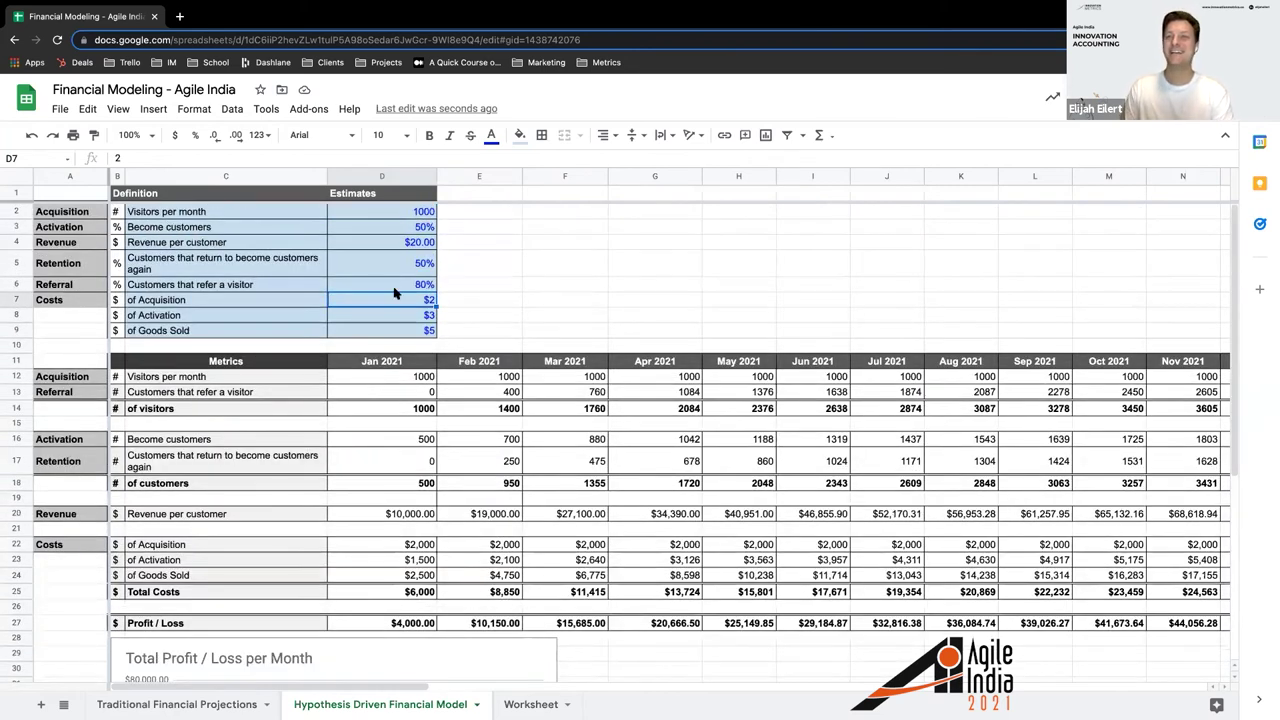
pyautogui.click(398, 287)
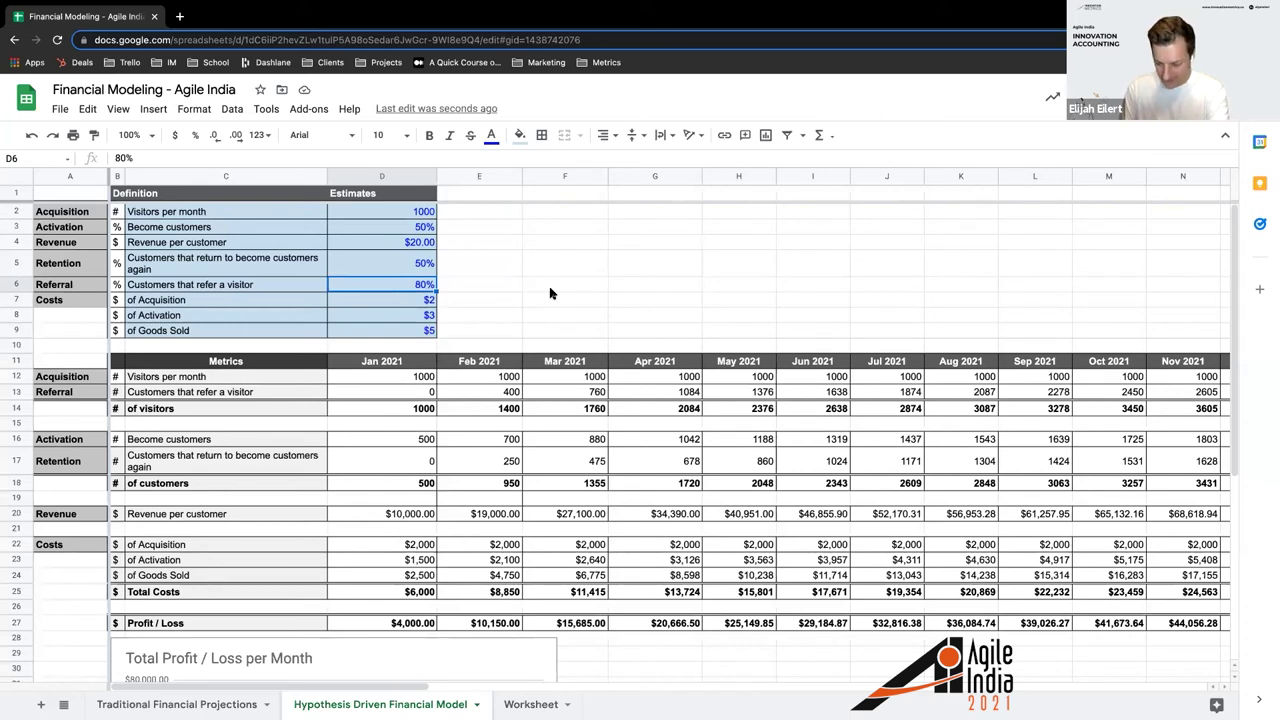
pyautogui.write('90')
pyautogui.press('Return')
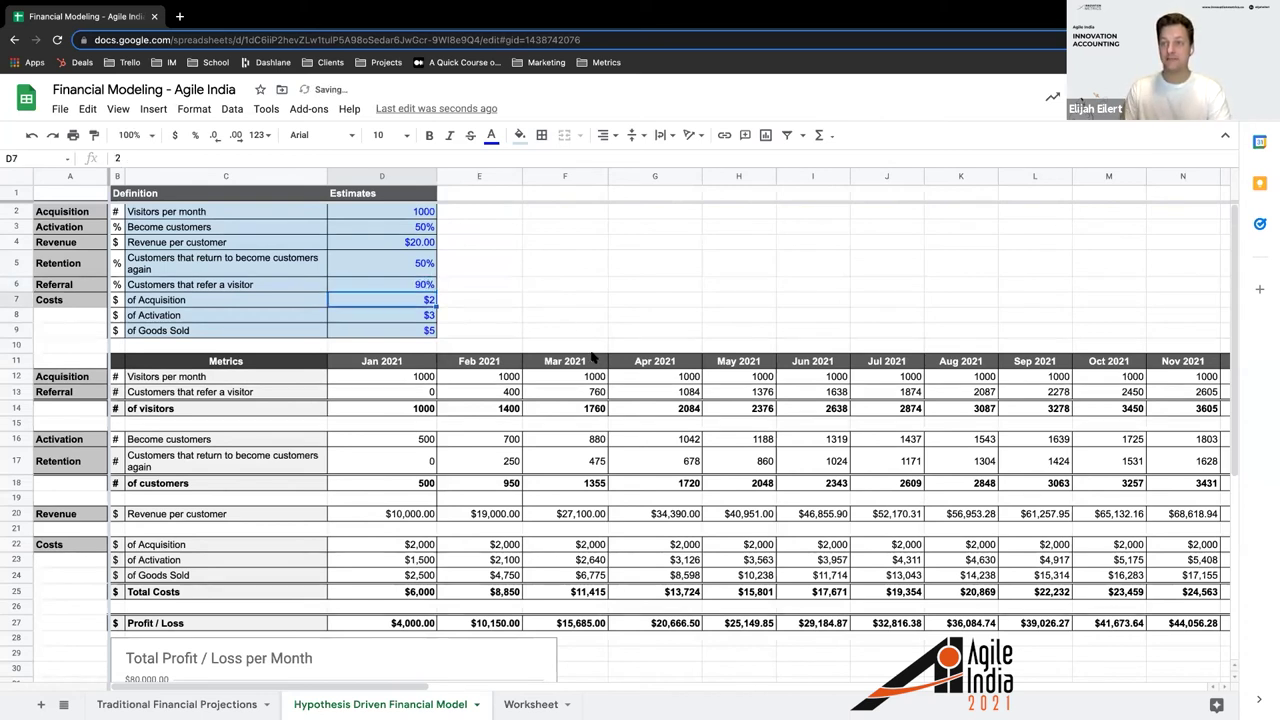
pyautogui.scroll(-4, 595, 377)
# Raise the referral estimate to 95% and look at the shape of the profit curve.
pyautogui.scroll(4, 505, 298)
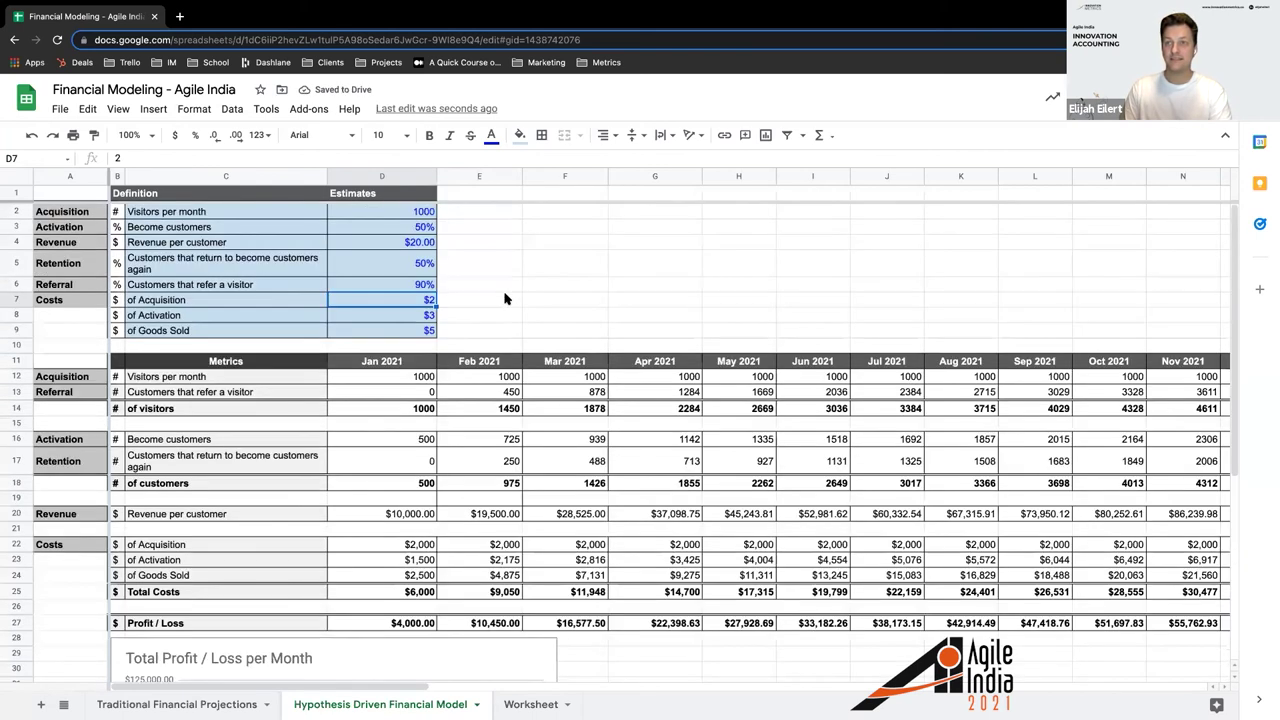
pyautogui.click(438, 290)
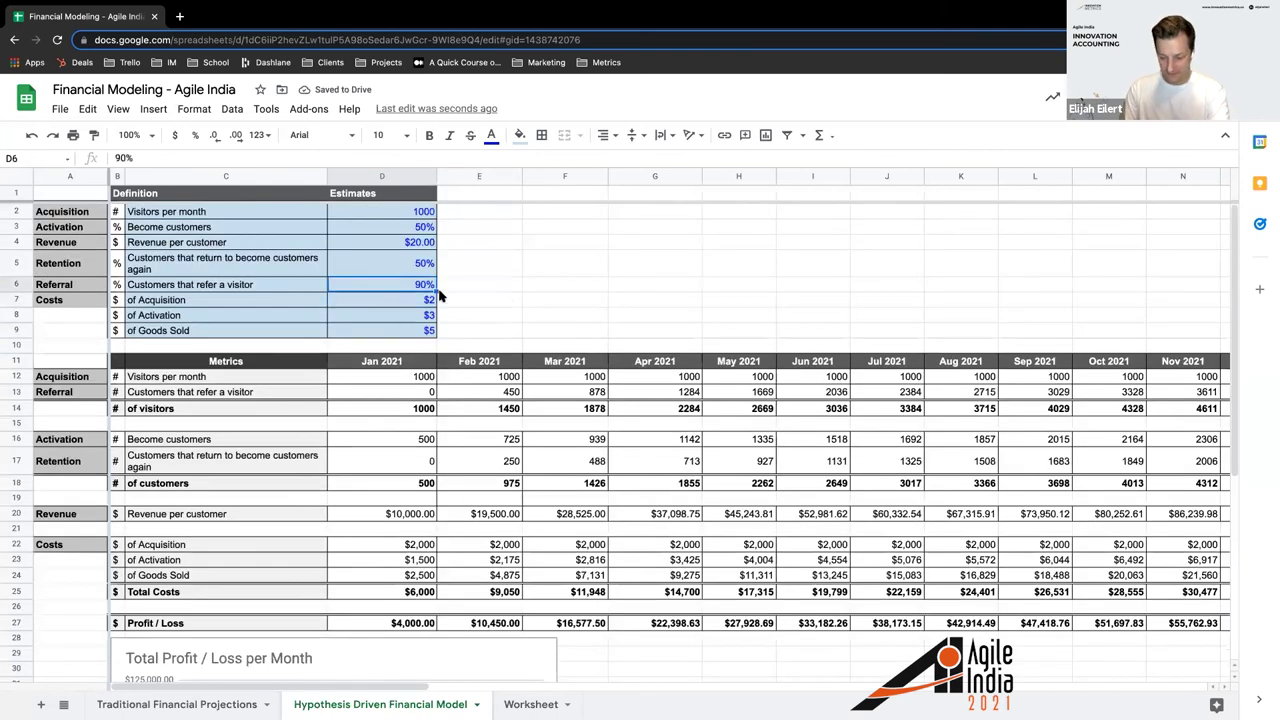
pyautogui.write('95')
pyautogui.press('Return')
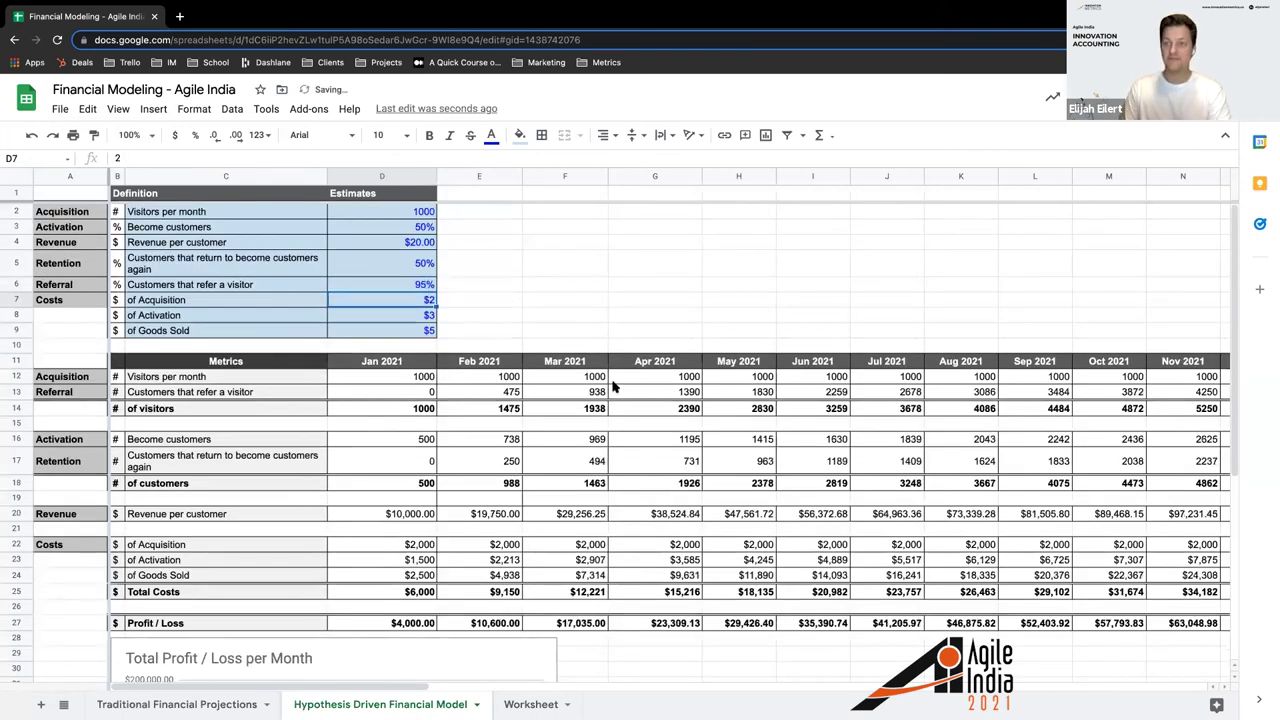
pyautogui.scroll(-4, 614, 386)
# Set the referral estimate to 100% and view the Total Profit / Loss per Month chart.
pyautogui.scroll(4, 614, 386)
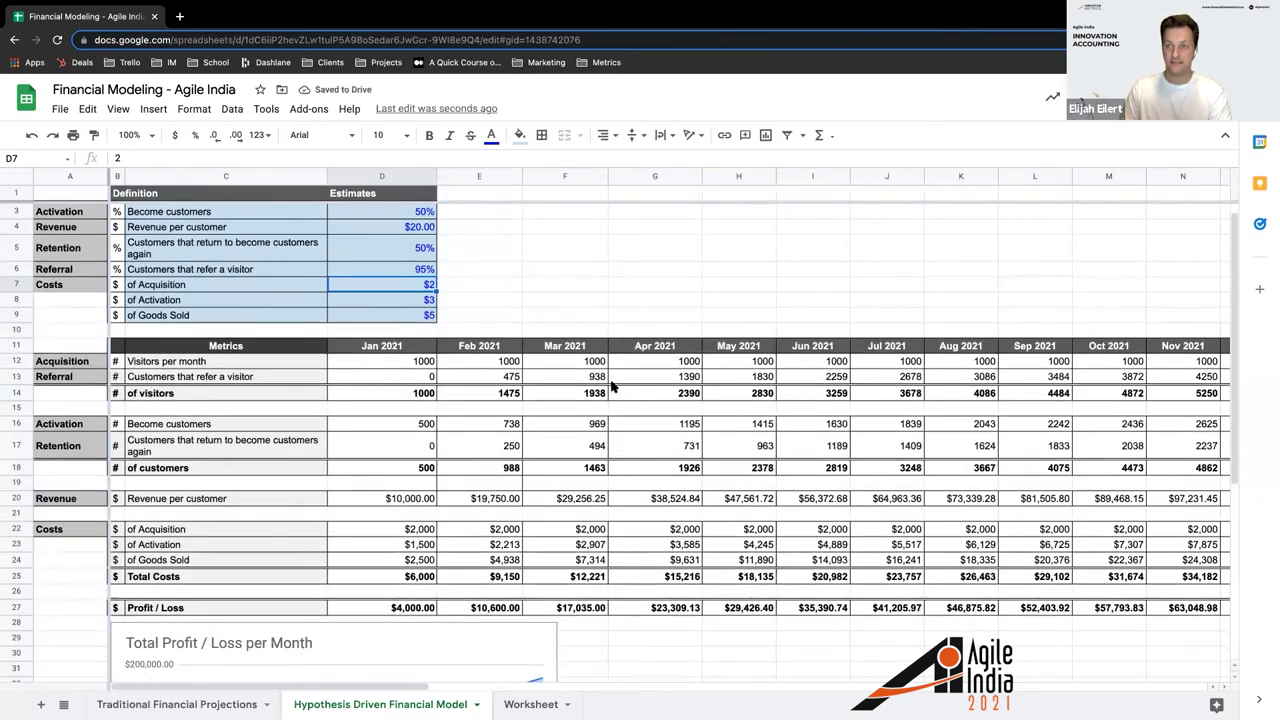
pyautogui.click(410, 270)
pyautogui.write('100')
pyautogui.press('Return')
pyautogui.click(544, 294)
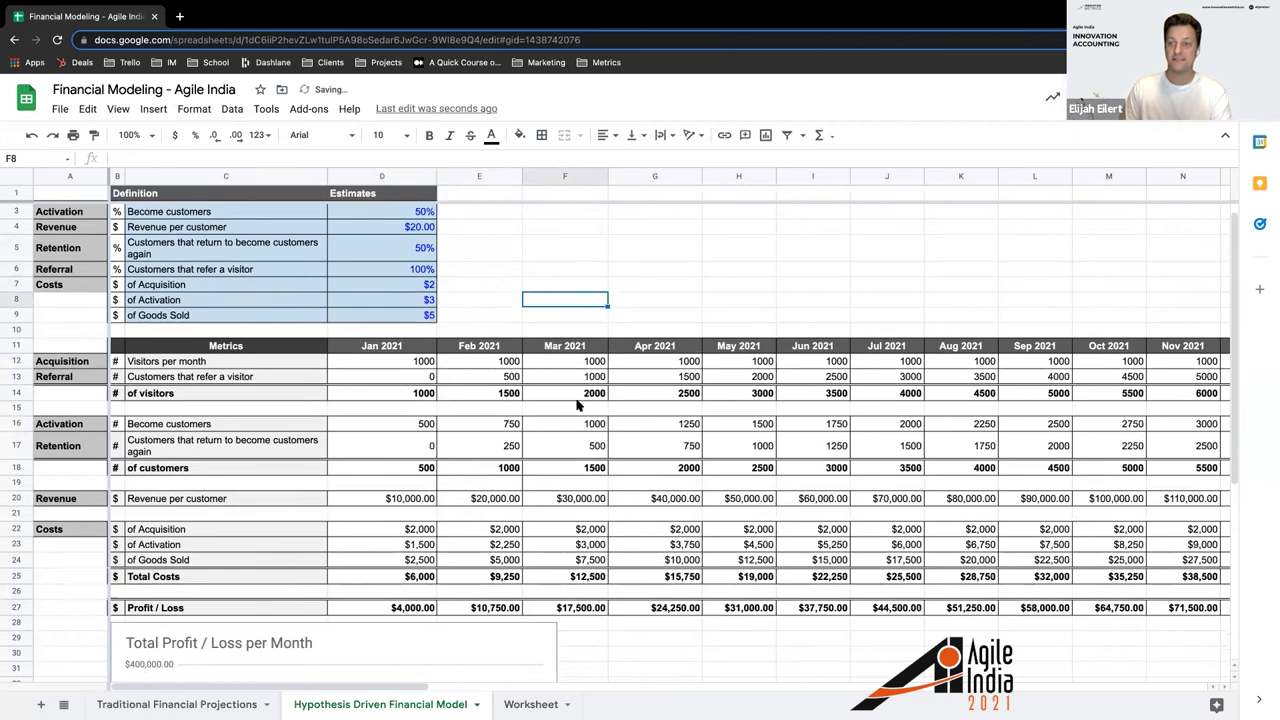
pyautogui.scroll(-3, 574, 403)
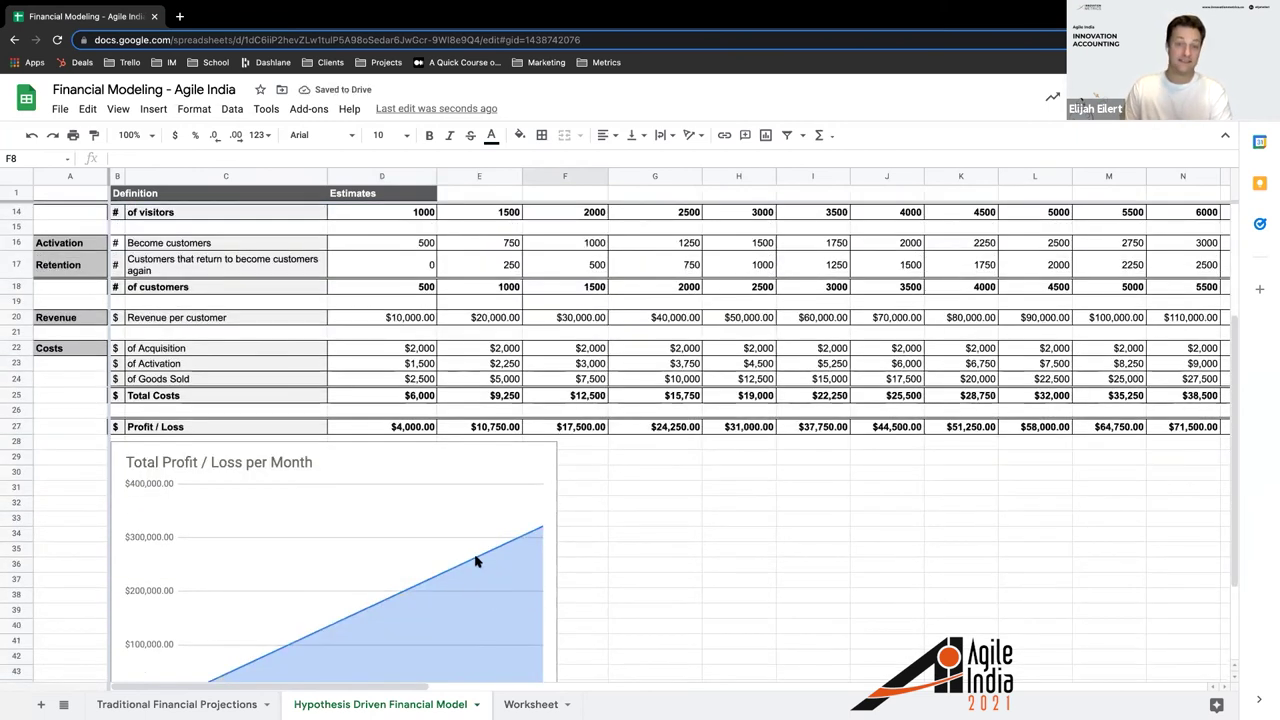
# Set the estimate for customers that return to become customers again to 70% and check the Total Profit / Loss per Month chart.
pyautogui.scroll(3, 477, 560)
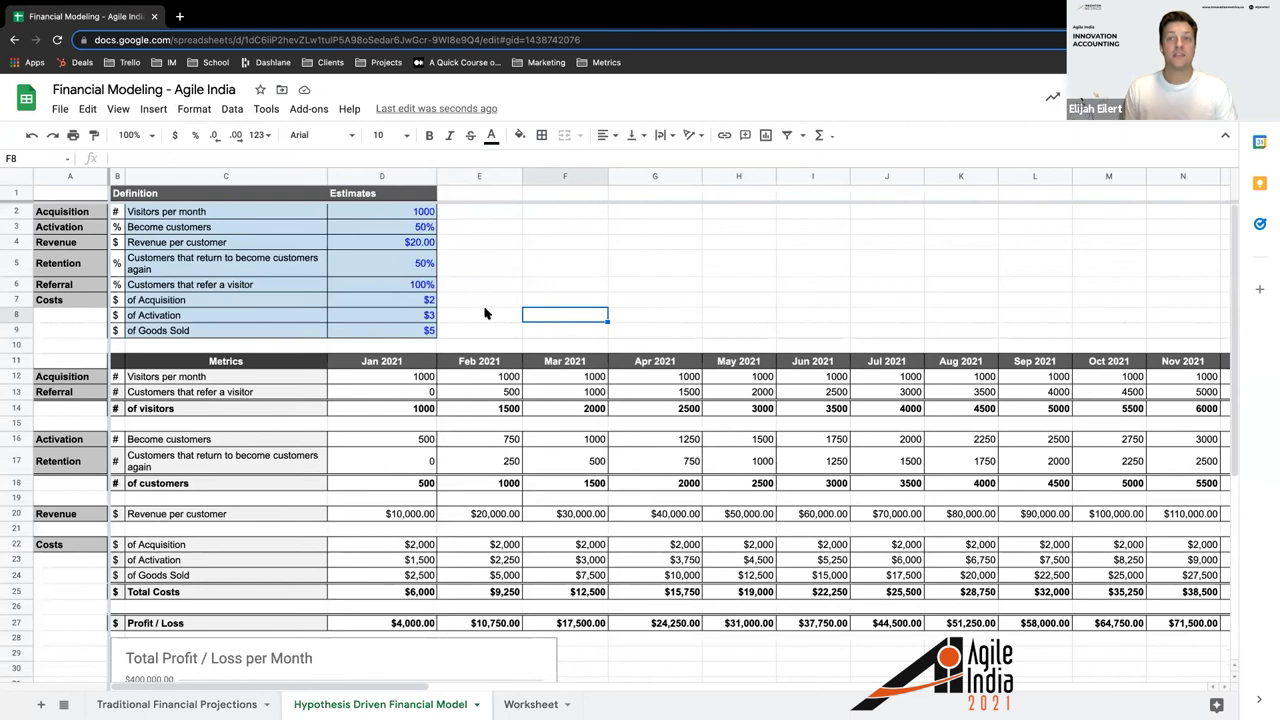
pyautogui.click(363, 267)
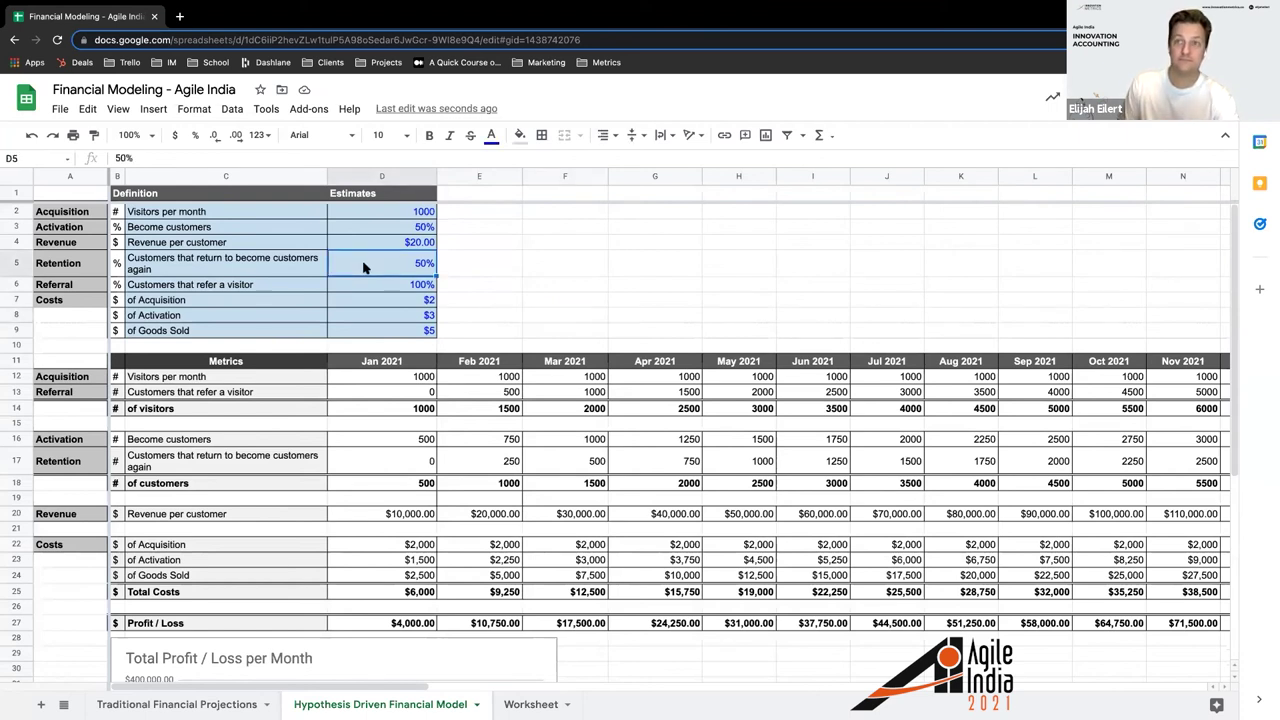
pyautogui.click(508, 272)
pyautogui.click(700, 412)
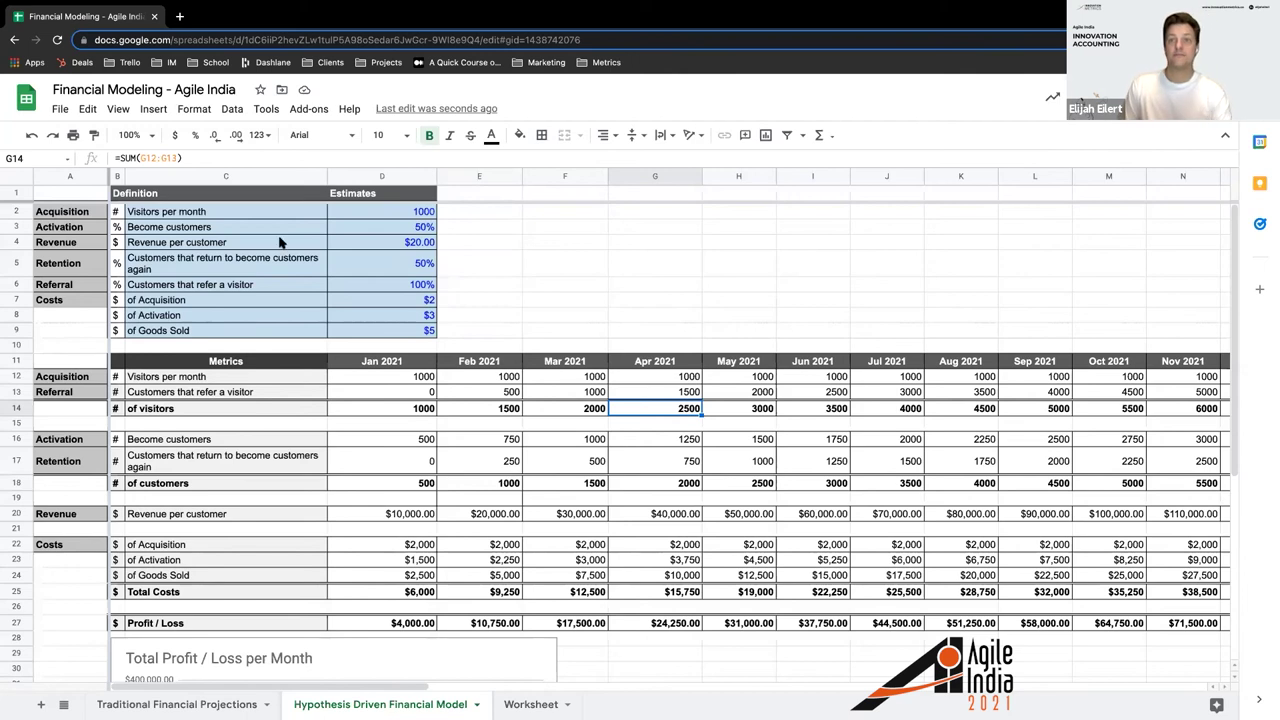
pyautogui.click(389, 270)
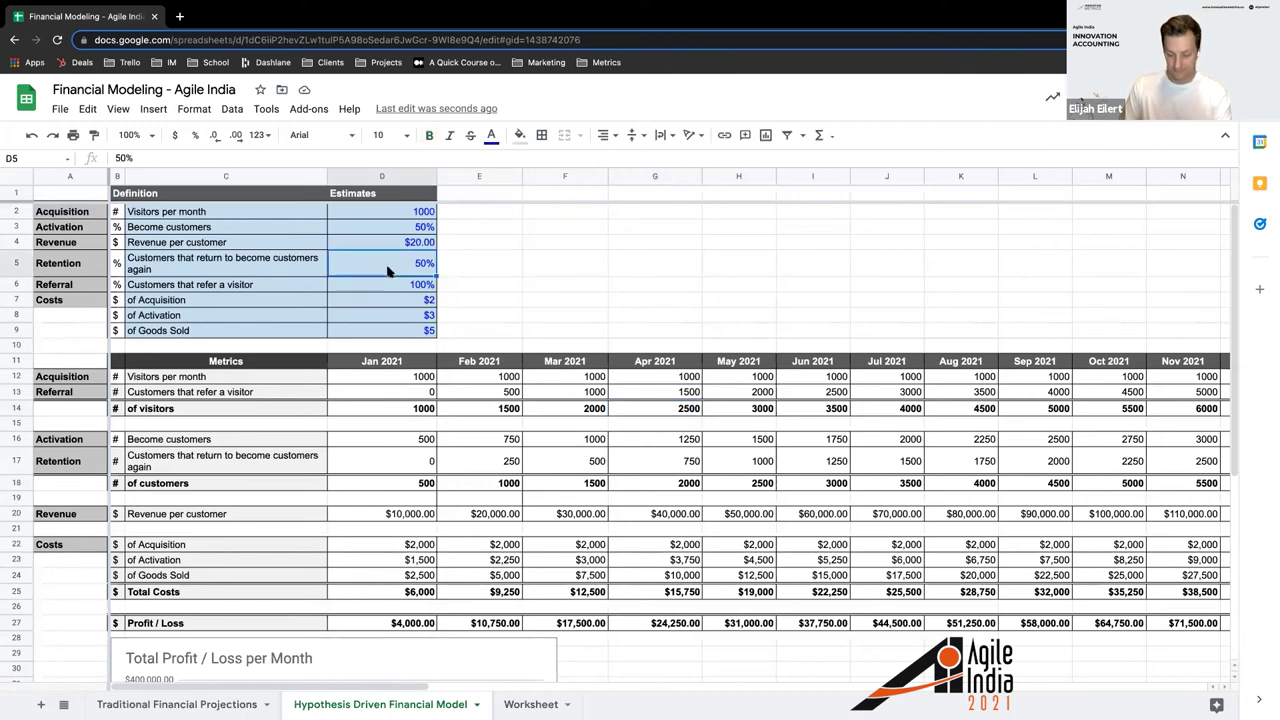
pyautogui.write('70%')
pyautogui.press('Return')
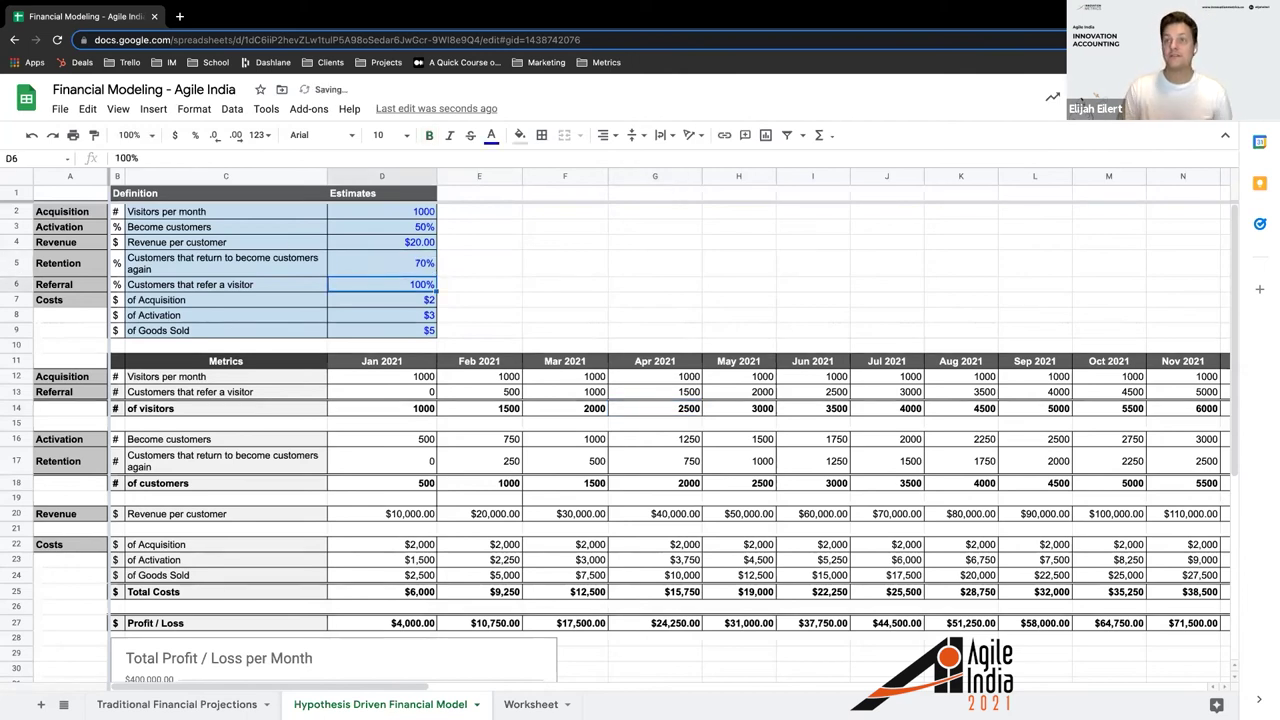
pyautogui.scroll(-4, 510, 327)
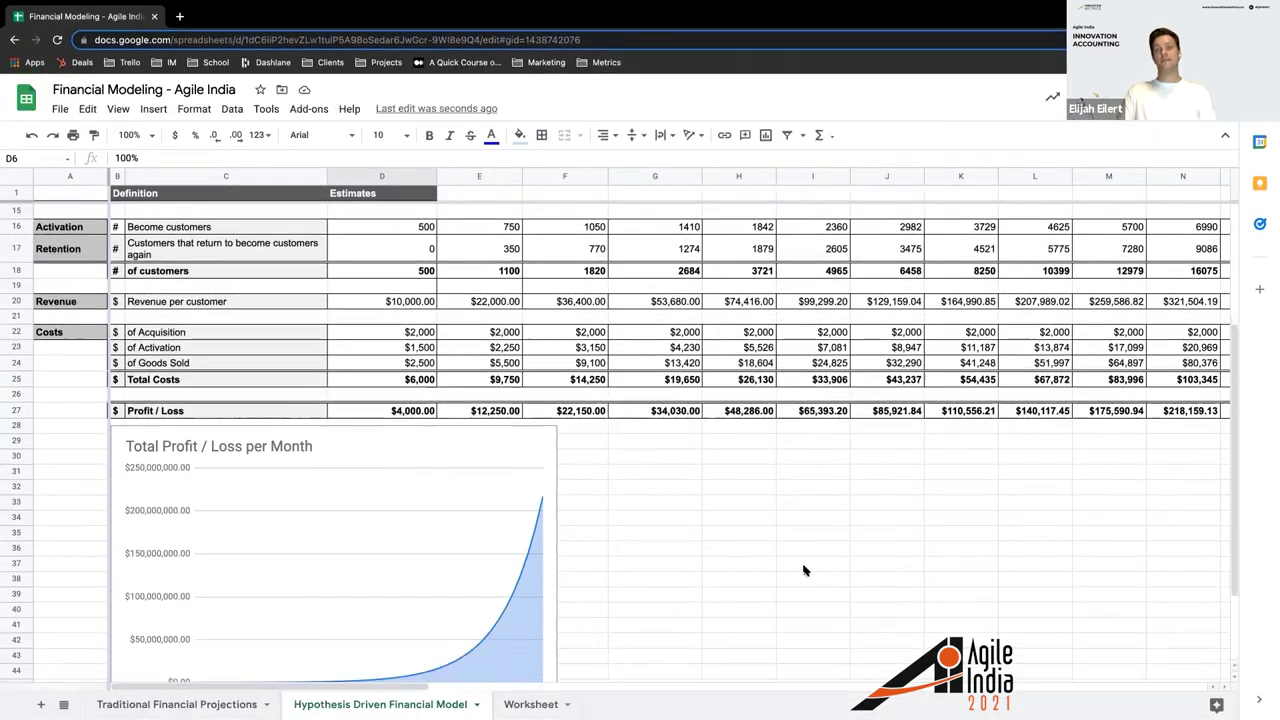
# Go back to the estimates and review the visitors per month and the cost of acquisition.
pyautogui.scroll(4, 742, 528)
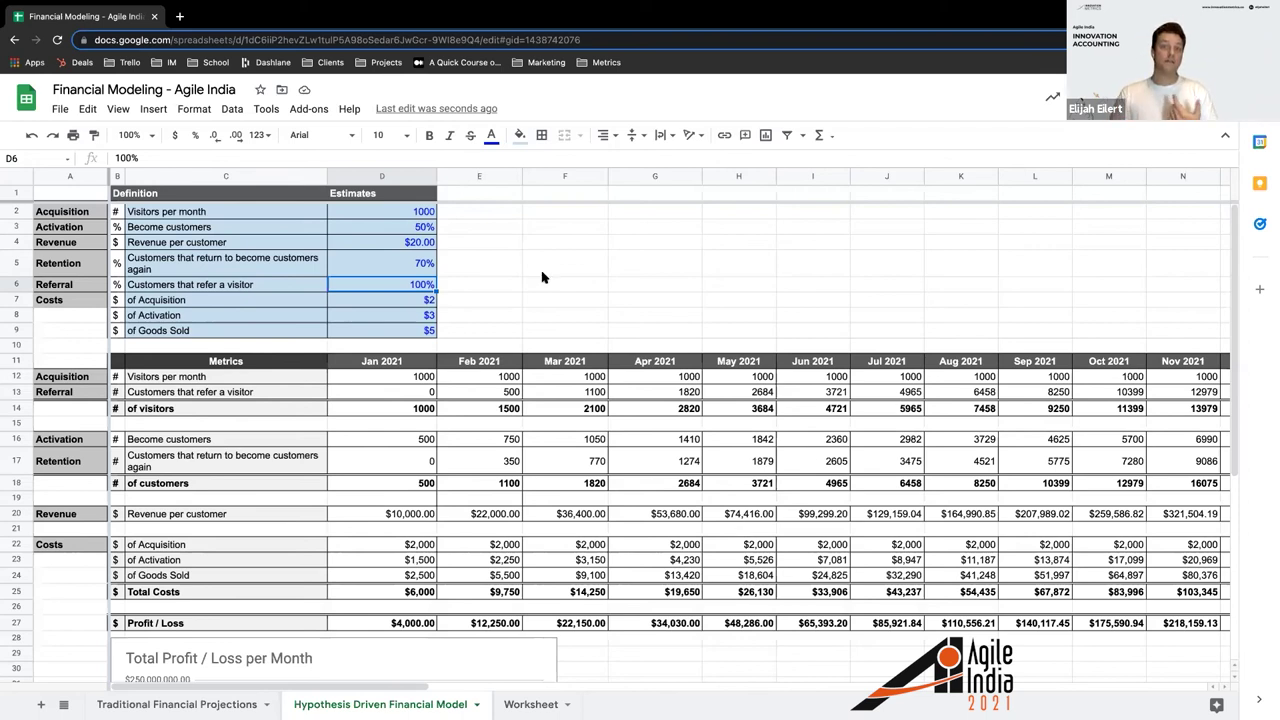
pyautogui.click(401, 217)
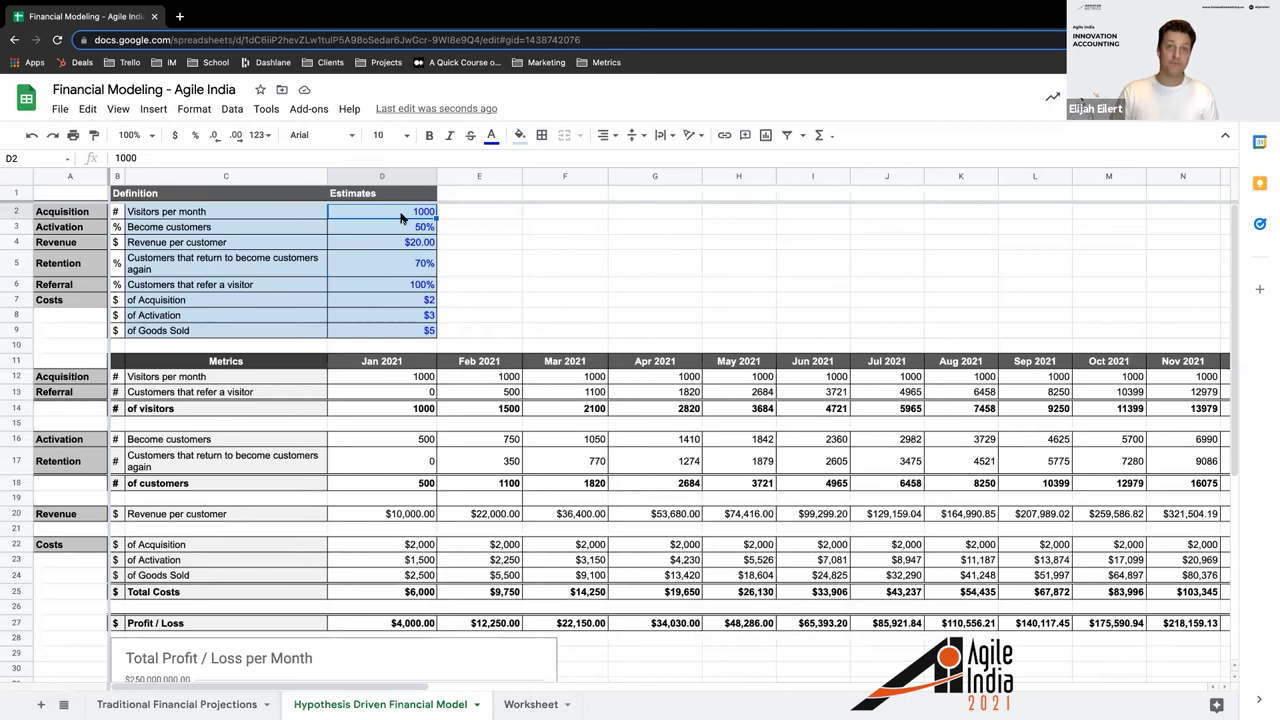
pyautogui.click(410, 305)
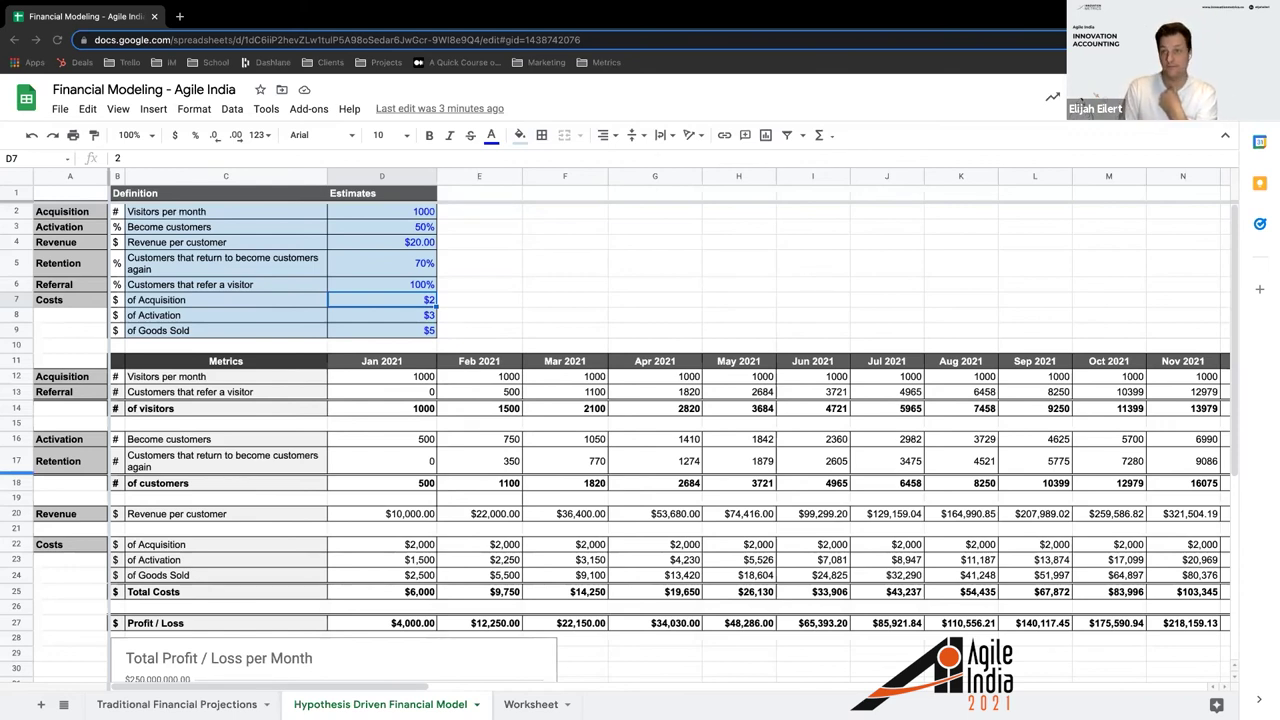
pyautogui.hotkey('ctrl', 'Down')
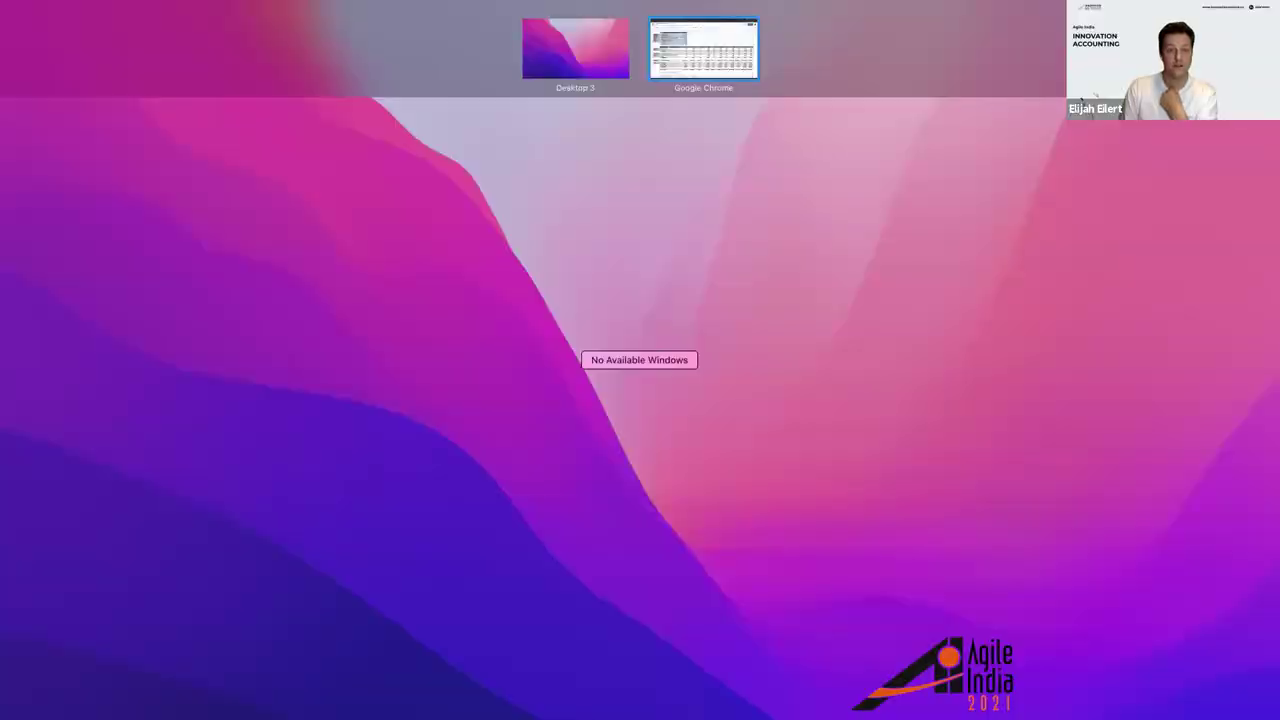
pyautogui.press('Escape')
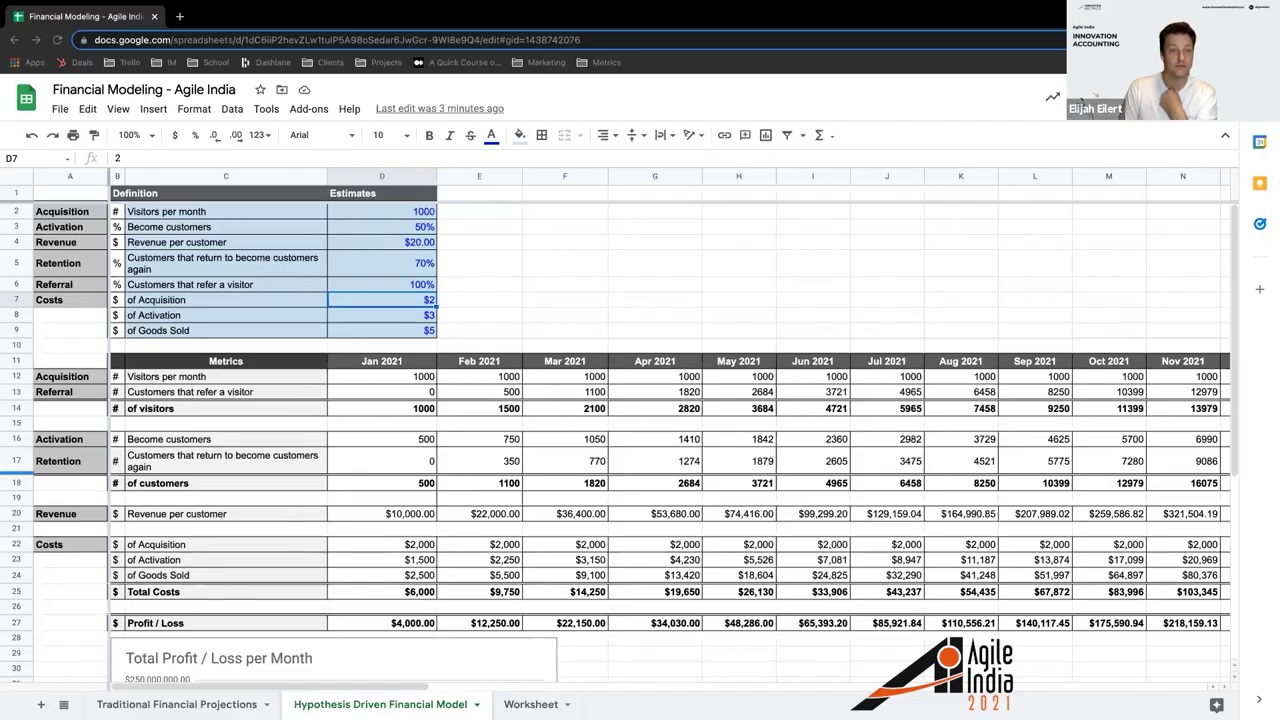
pyautogui.hotkey('ctrl', 'Down')
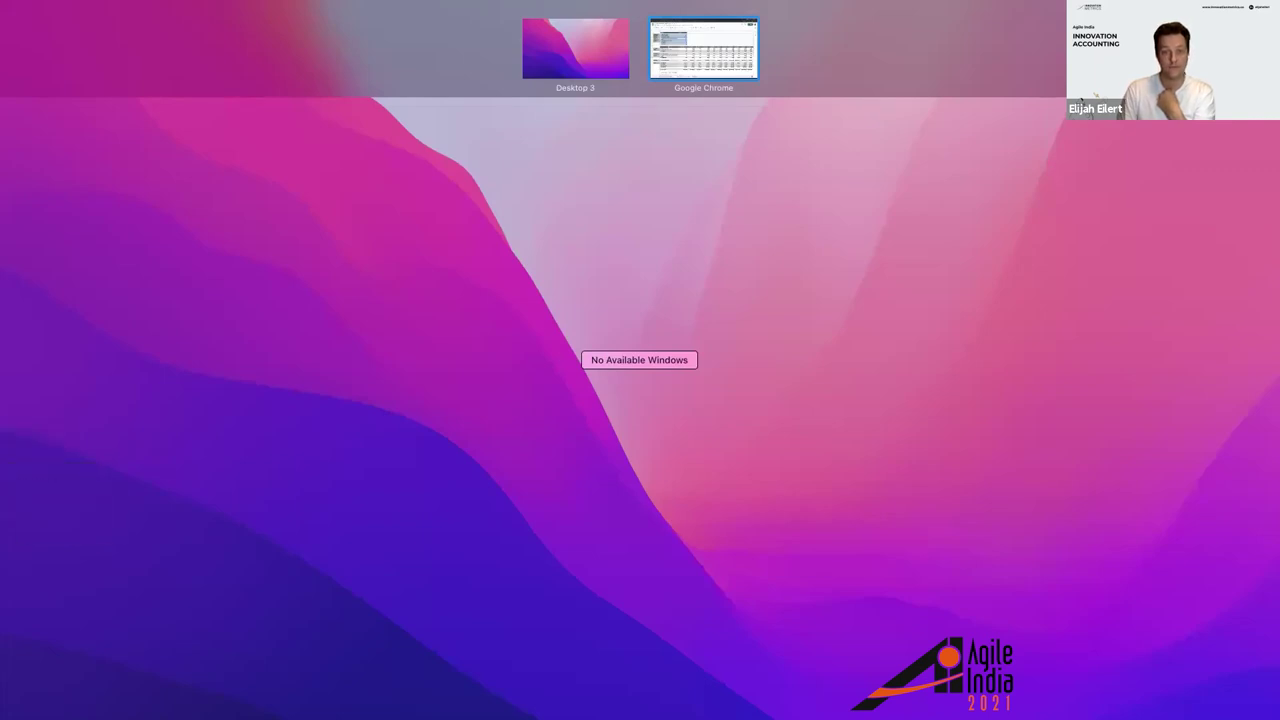
pyautogui.press('Escape')
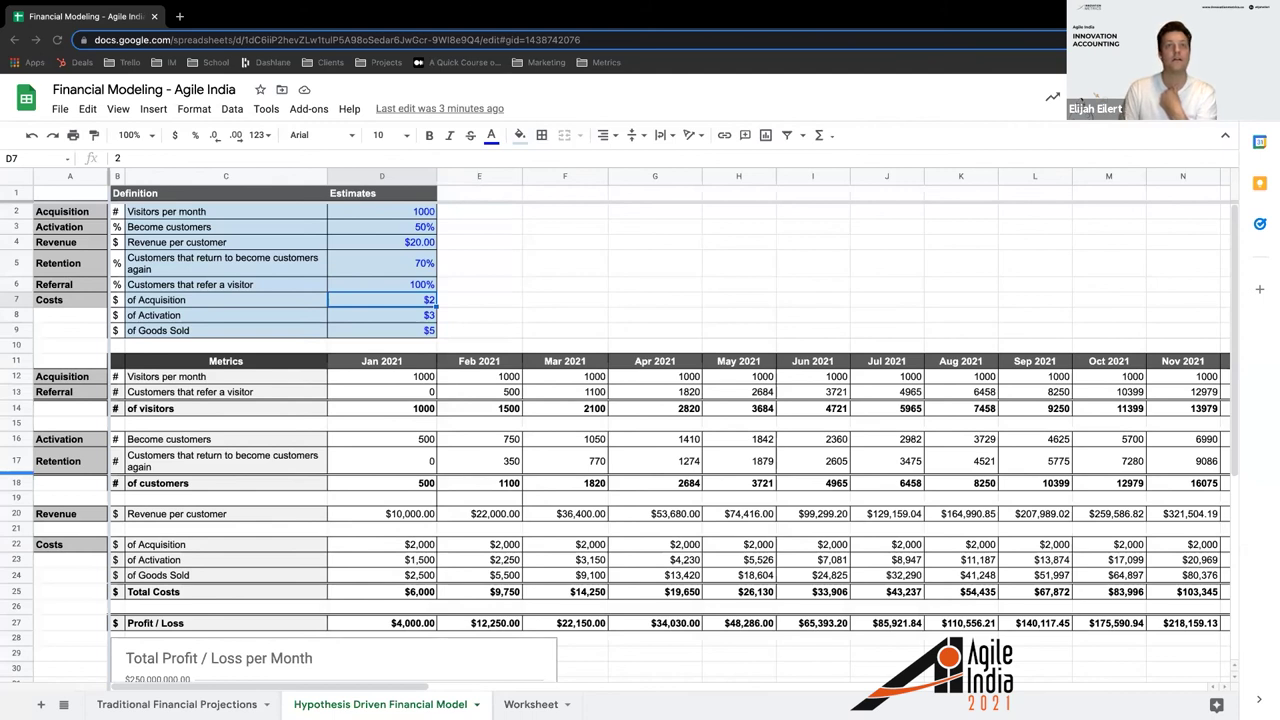
# Take the browser window out of full-screen mode and enlarge the Financial Modeling presentation window in PowerPoint.
pyautogui.moveTo(33, 31)
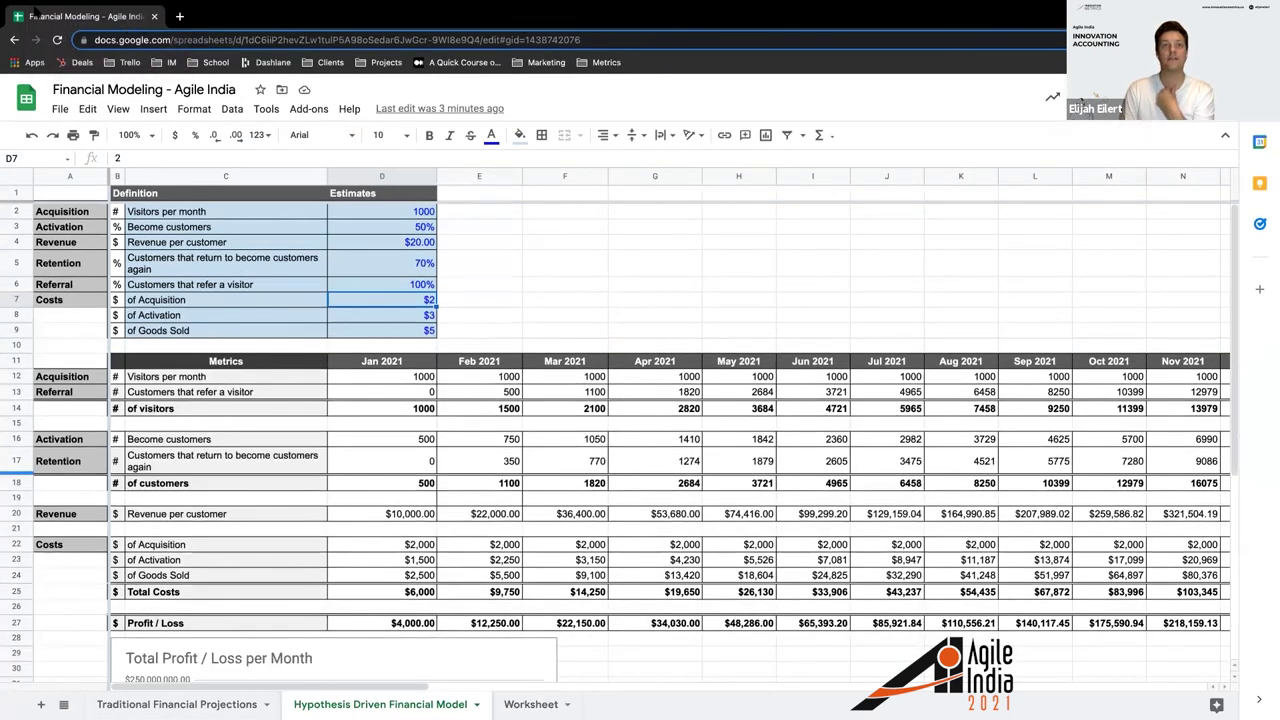
pyautogui.moveTo(40, 3)
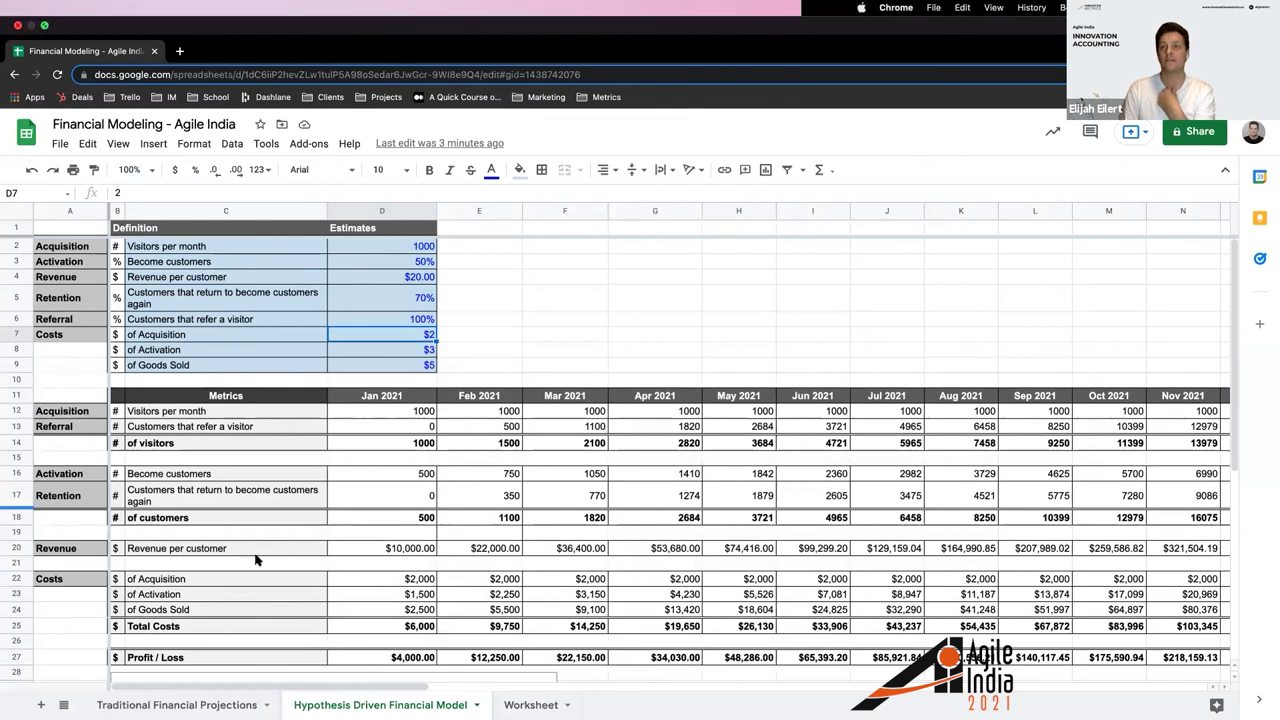
pyautogui.press('ctrl+super+f')
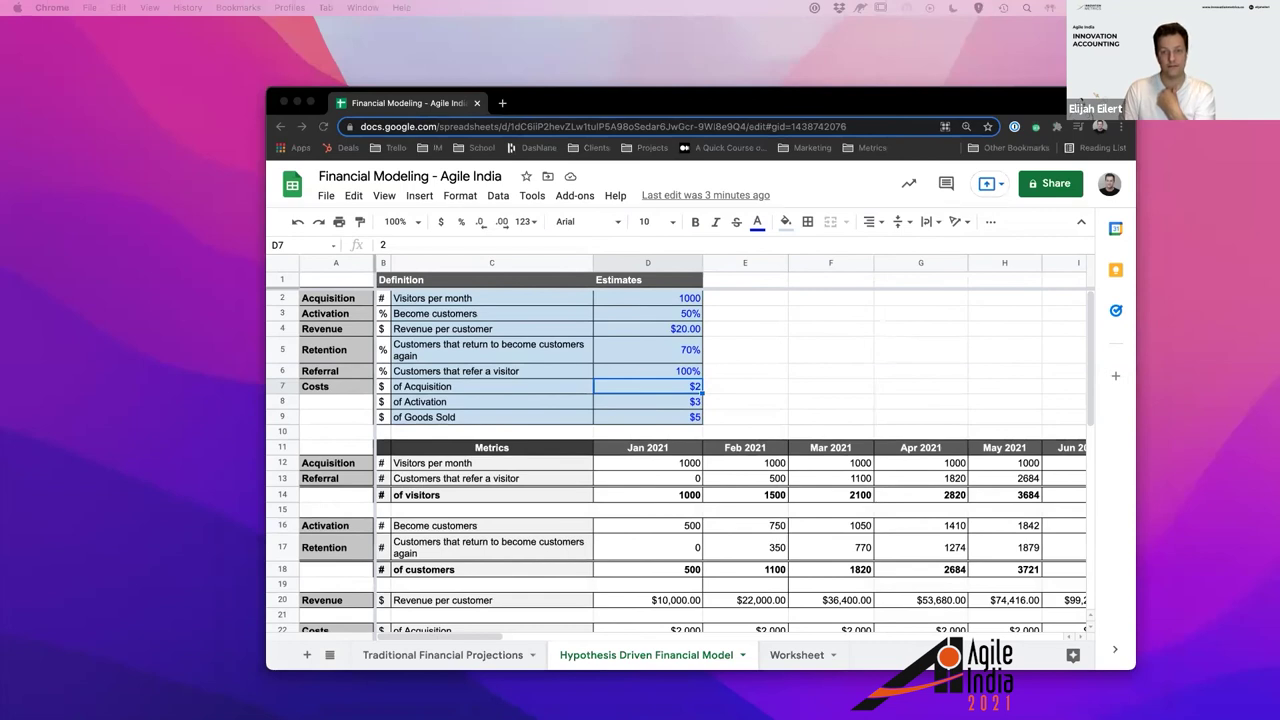
pyautogui.moveTo(0, 30); pyautogui.dragTo(370, 43)
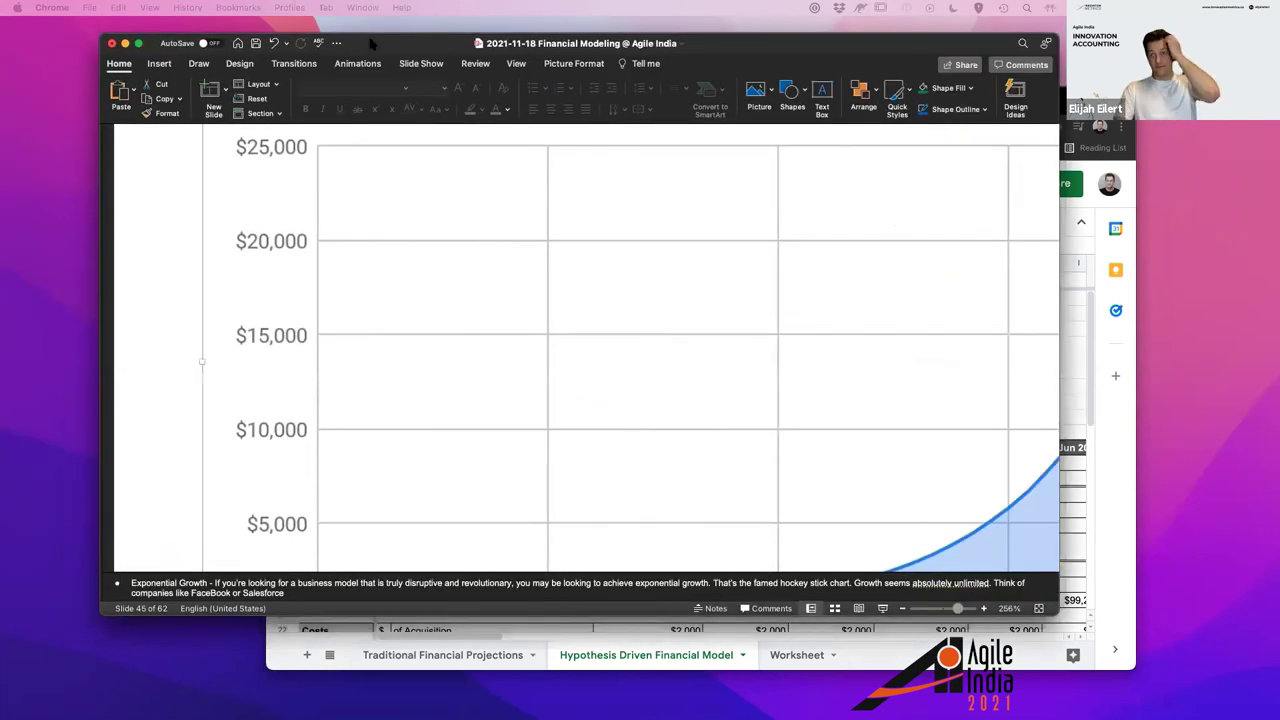
pyautogui.doubleClick(370, 43)
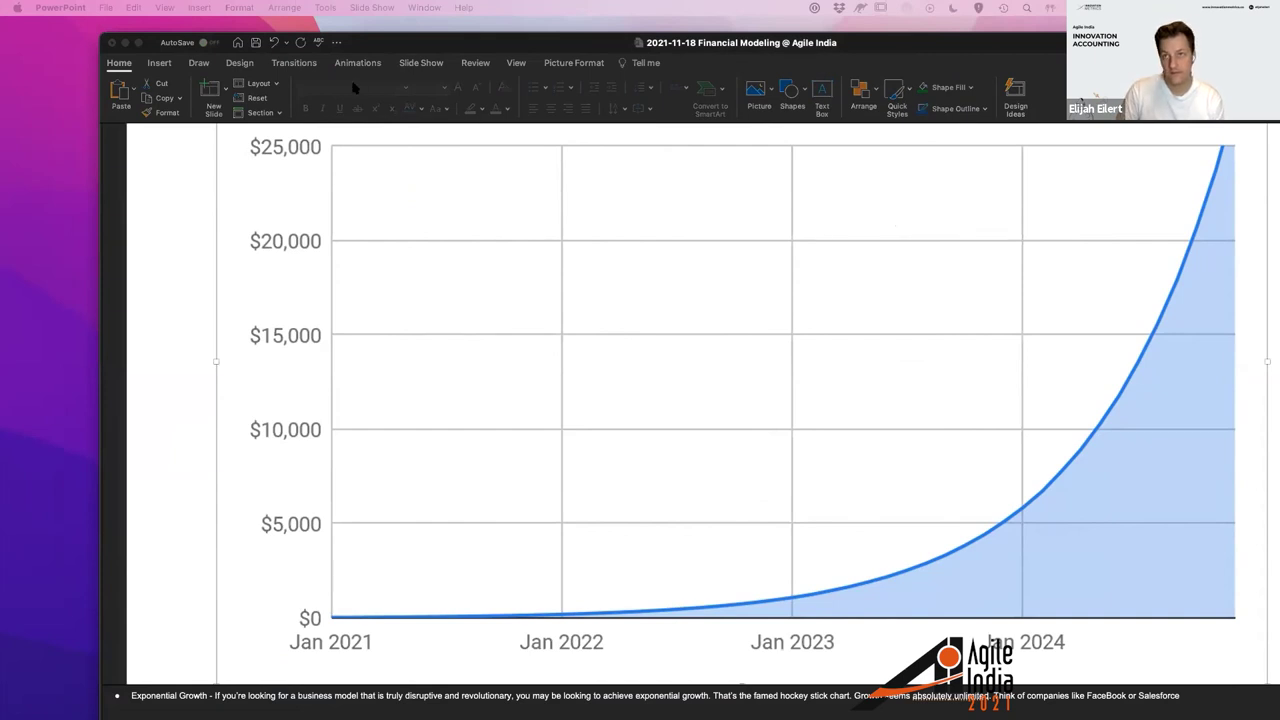
# Switch to the Monte Carlo Analysis - Agile India spreadsheet in Chrome and enlarge its window to show more columns and rows.
pyautogui.press('super+Tab')
pyautogui.press('super+grave')
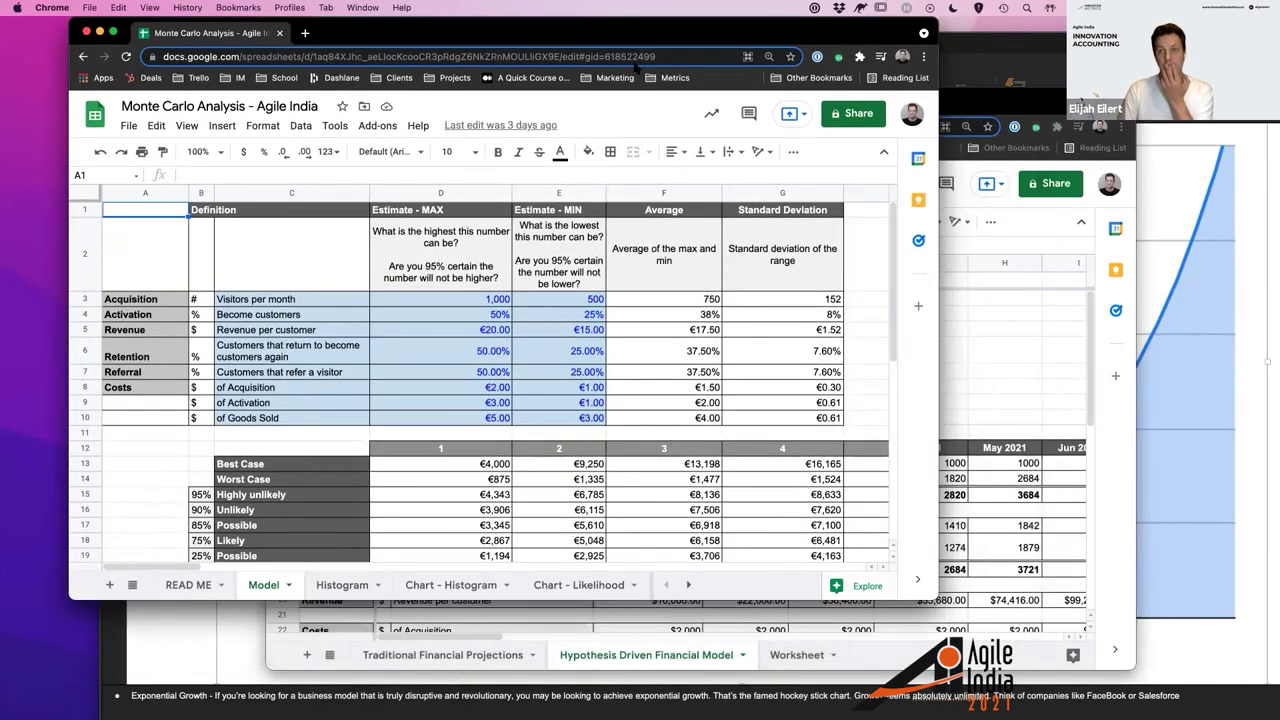
pyautogui.click(305, 33)
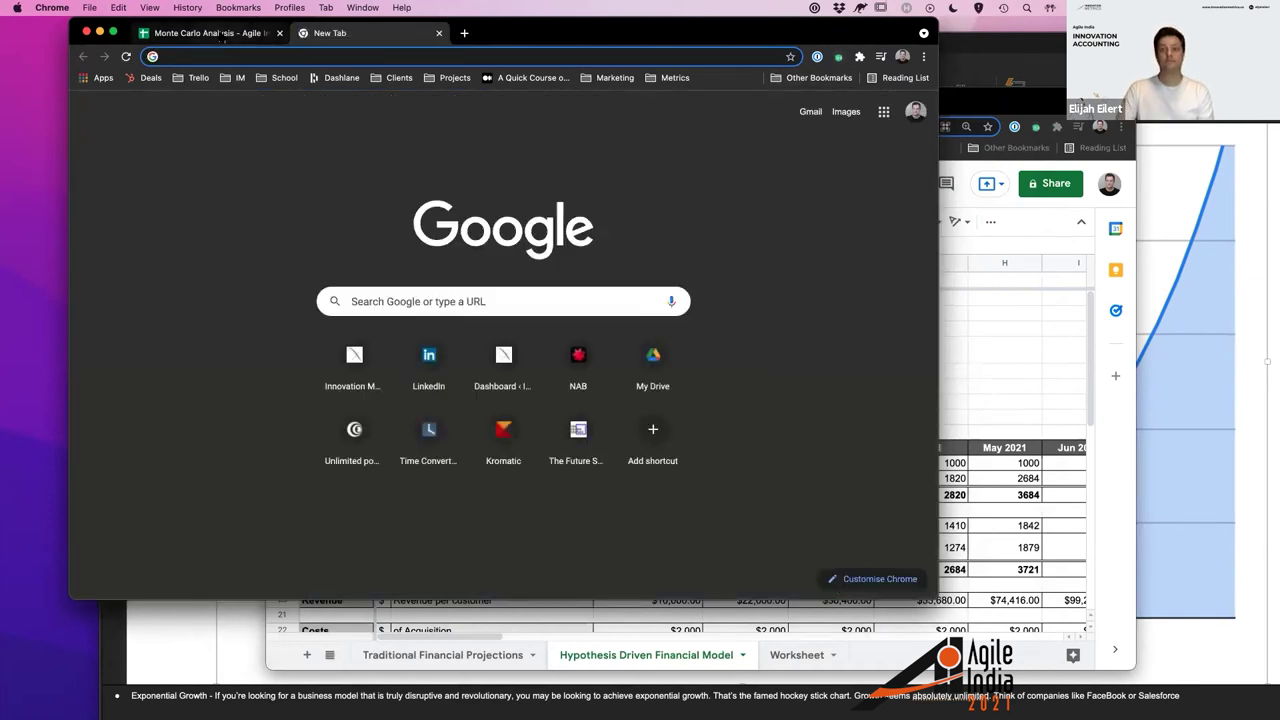
pyautogui.click(222, 34)
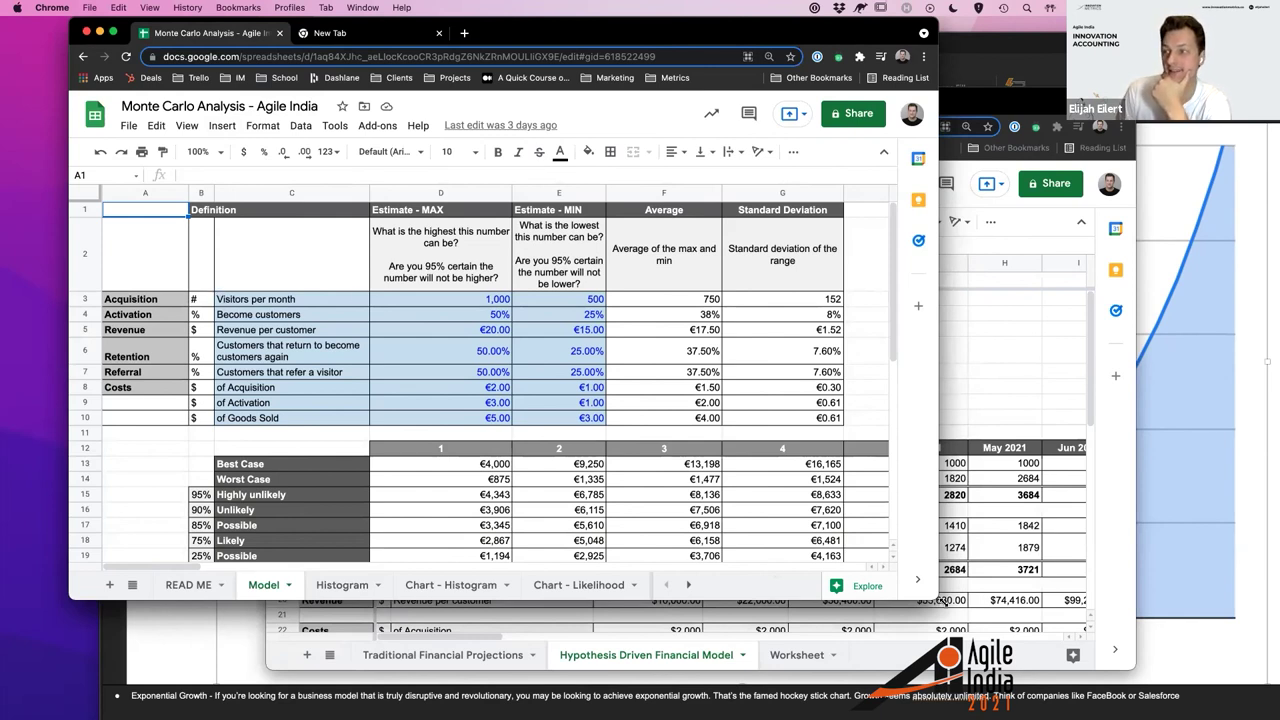
pyautogui.moveTo(940, 599); pyautogui.dragTo(1028, 620)
pyautogui.moveTo(1193, 660); pyautogui.dragTo(1236, 716)
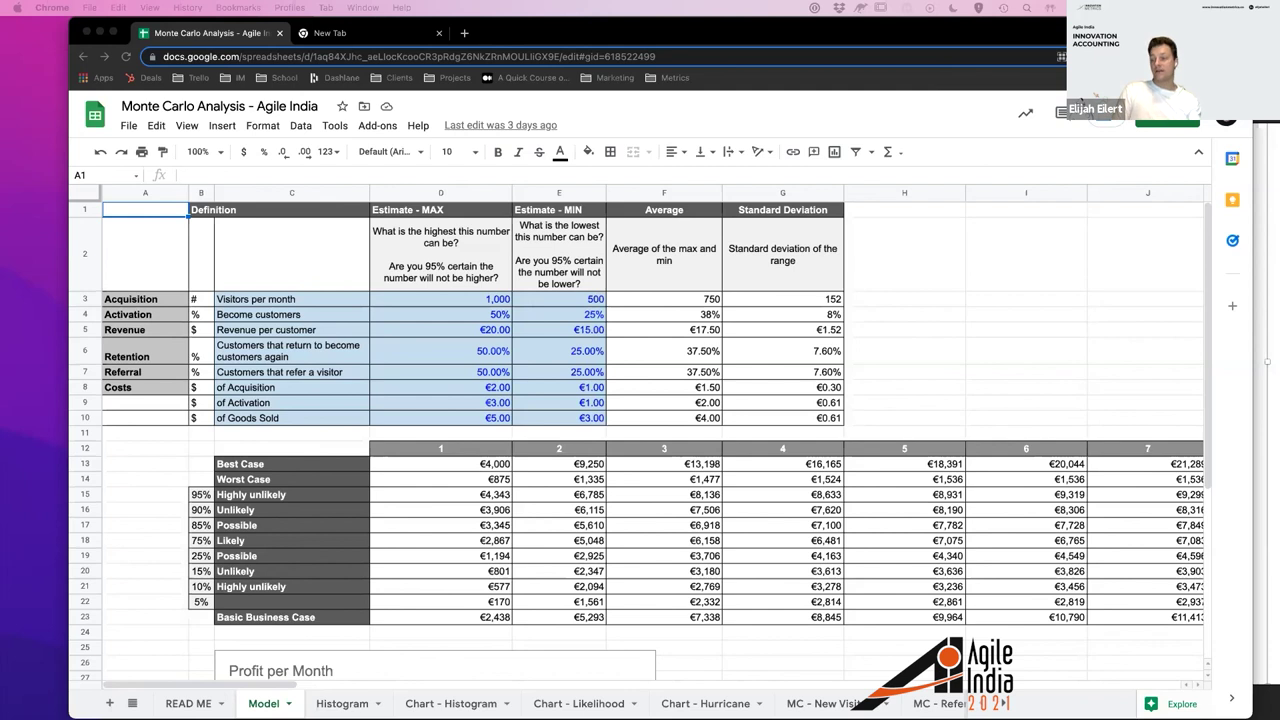
# Look at the simulated values in the Monte Carlo sheet for new visitors, ending back on the Model sheet.
pyautogui.press('super+Tab')
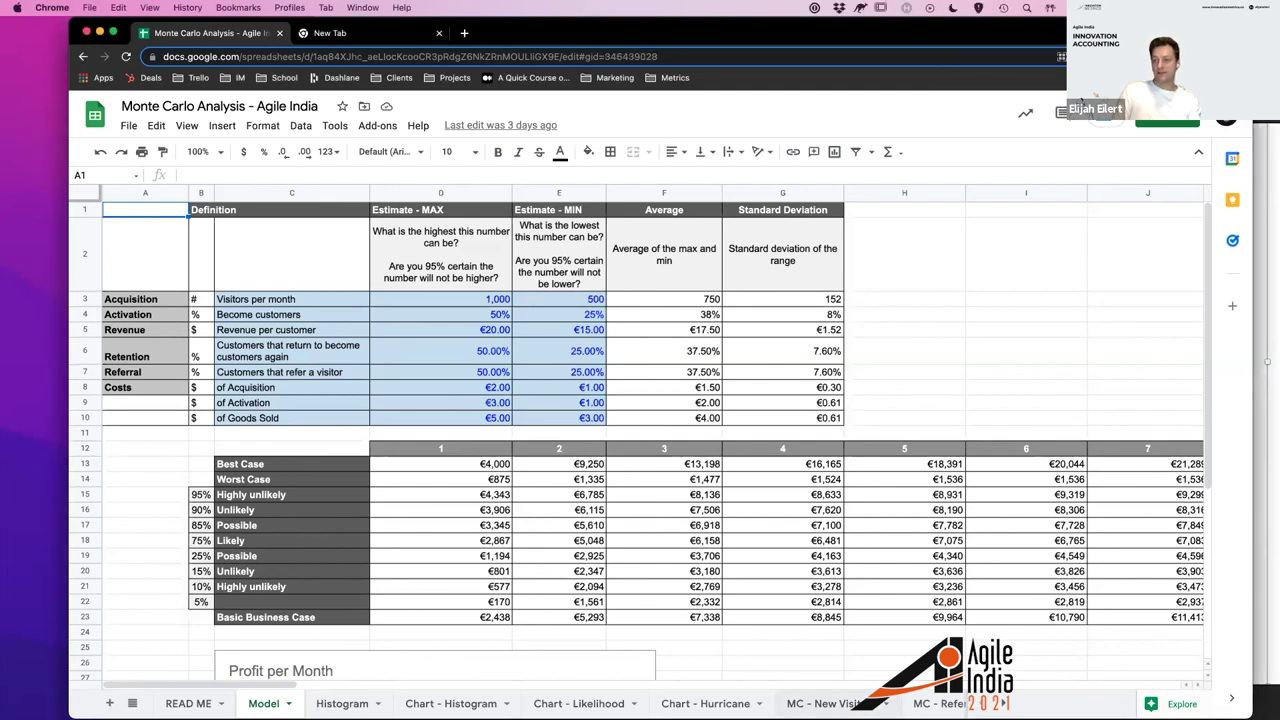
pyautogui.click(836, 700)
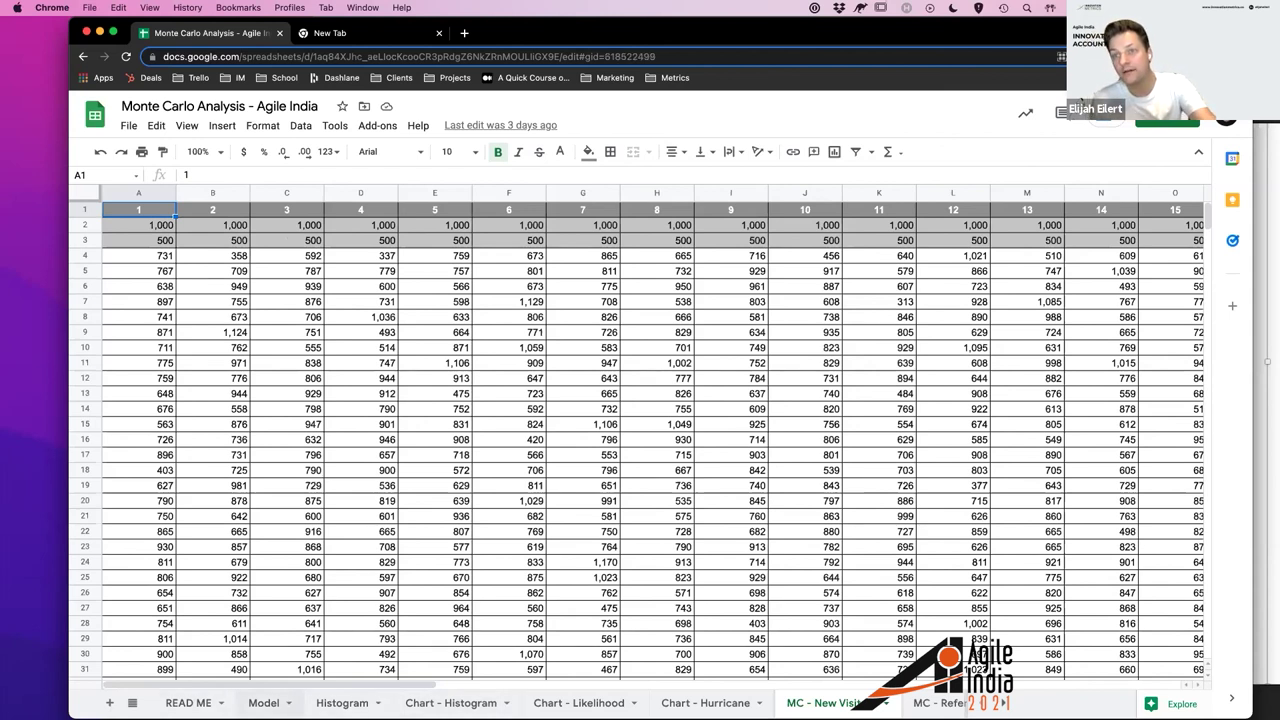
pyautogui.click(263, 702)
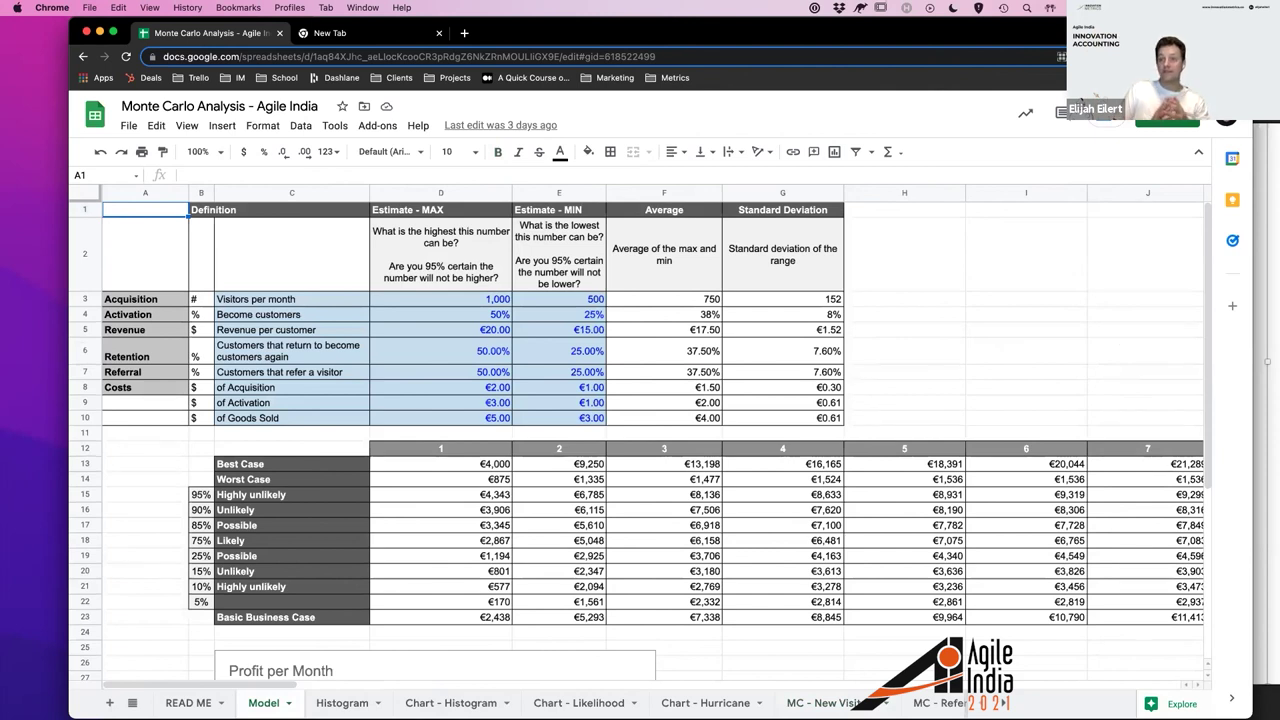
# View the Likelihood chart and the Hurricane chart, inspecting the Basic Business Case line in the Total Profit plot.
pyautogui.click(587, 703)
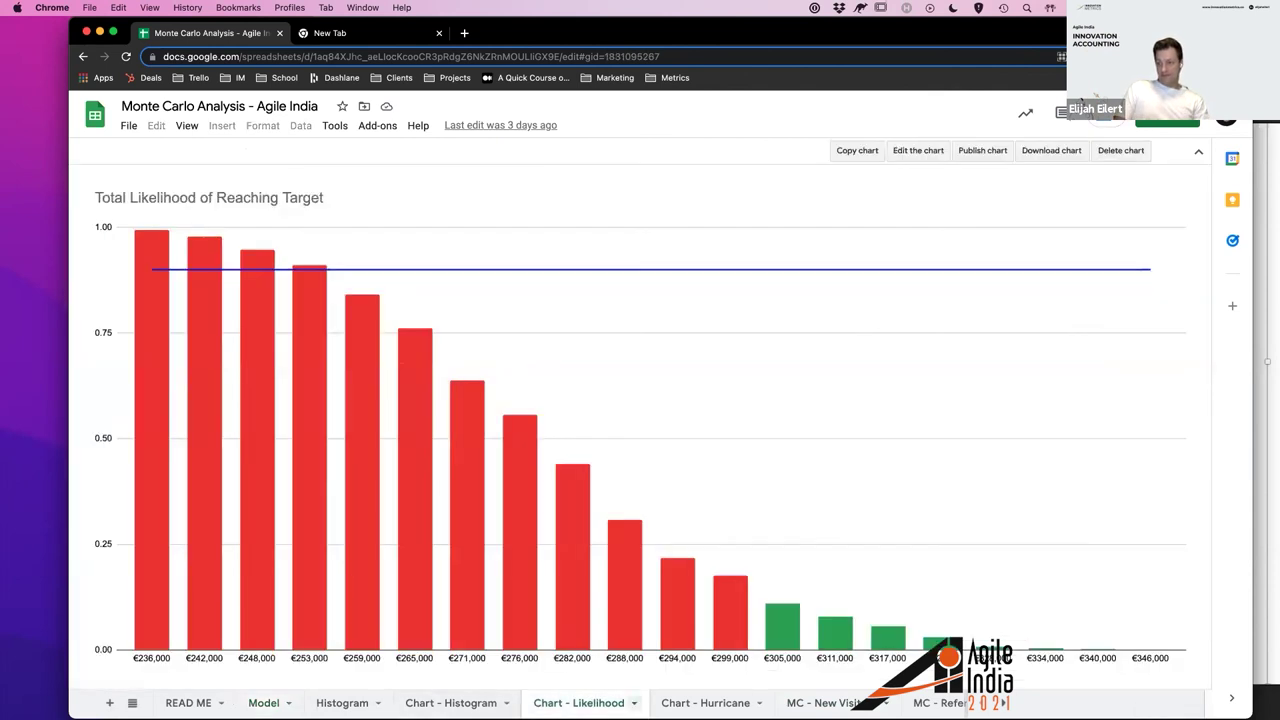
pyautogui.click(705, 703)
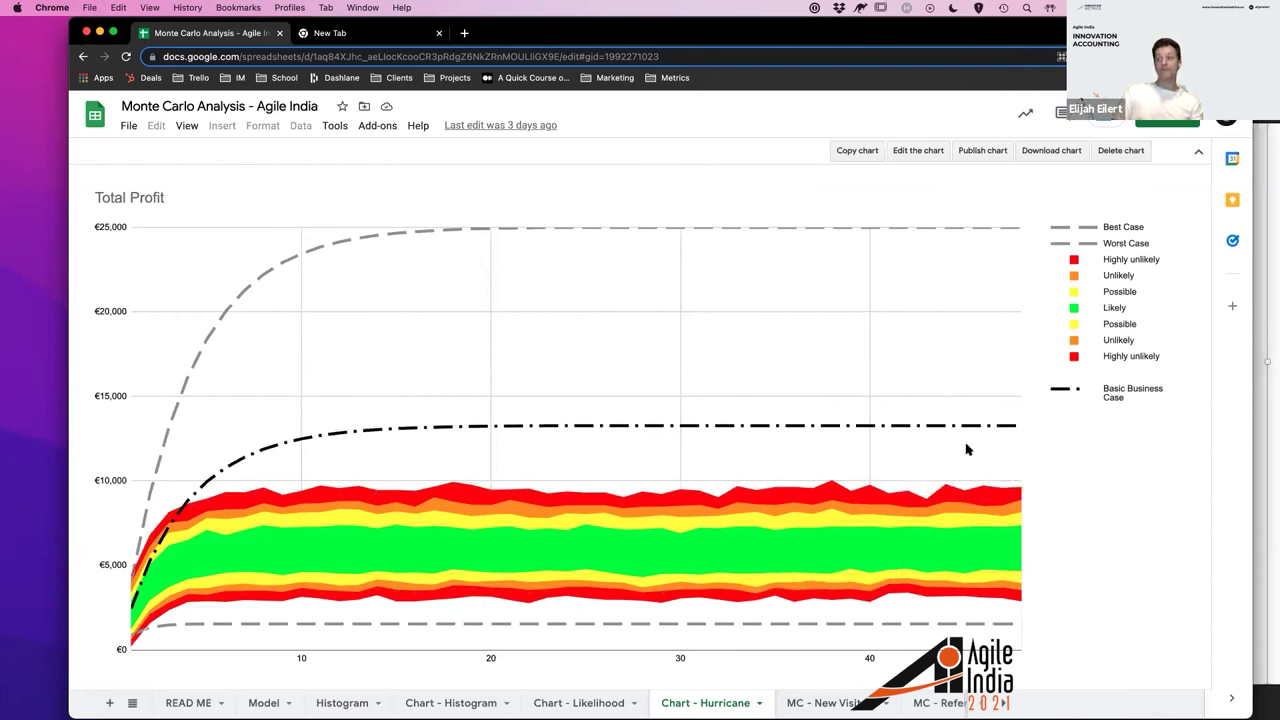
pyautogui.moveTo(883, 425)
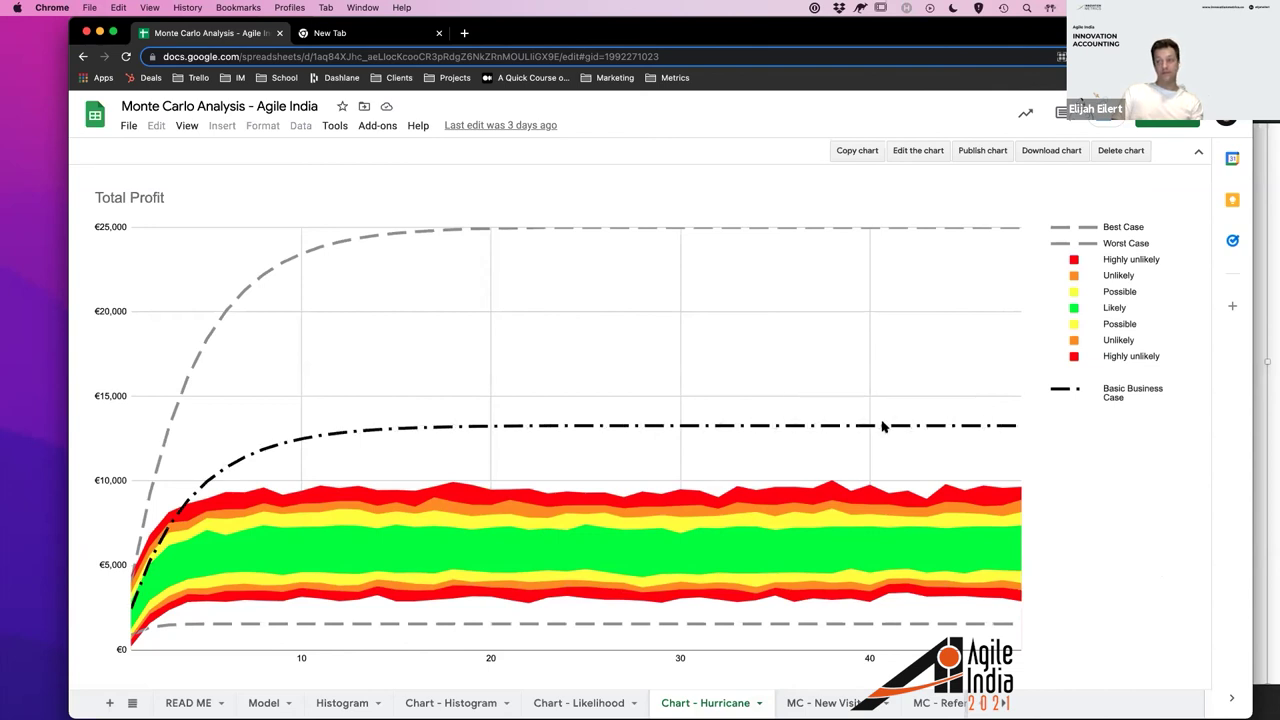
pyautogui.moveTo(925, 429)
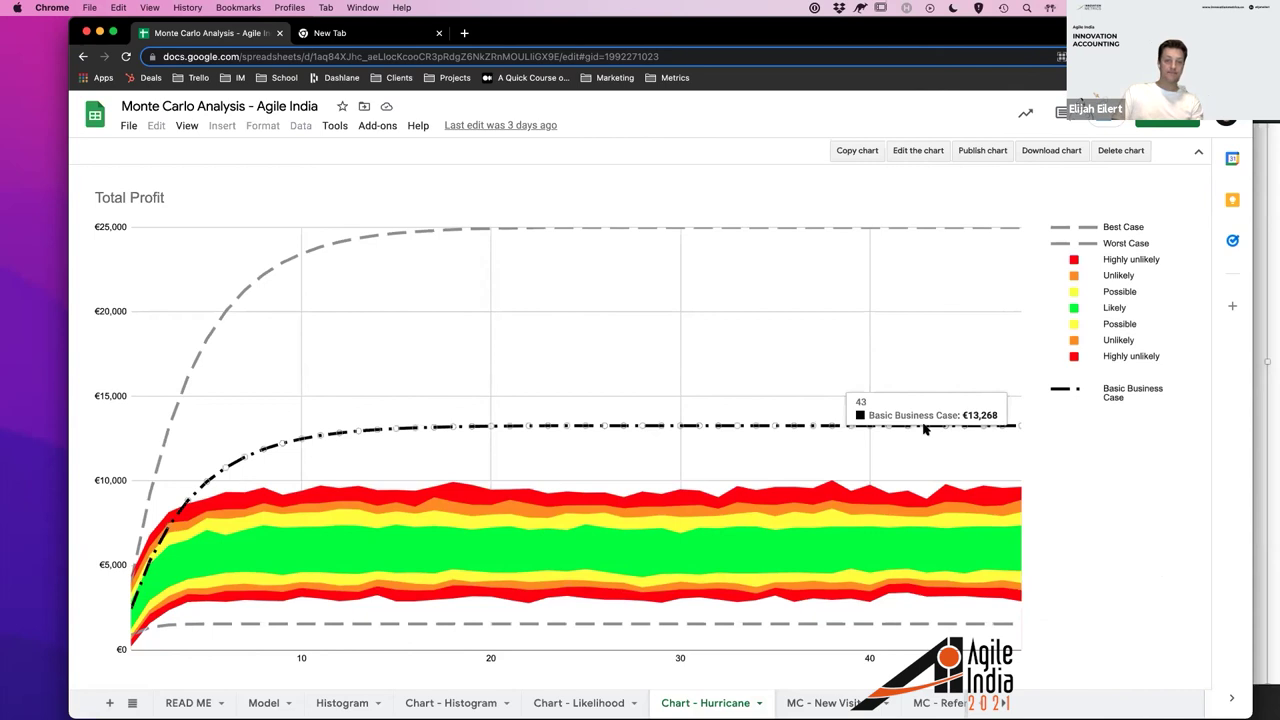
# Switch back to the PowerPoint slide show of the Financial Modeling presentation.
pyautogui.press('super+Tab')
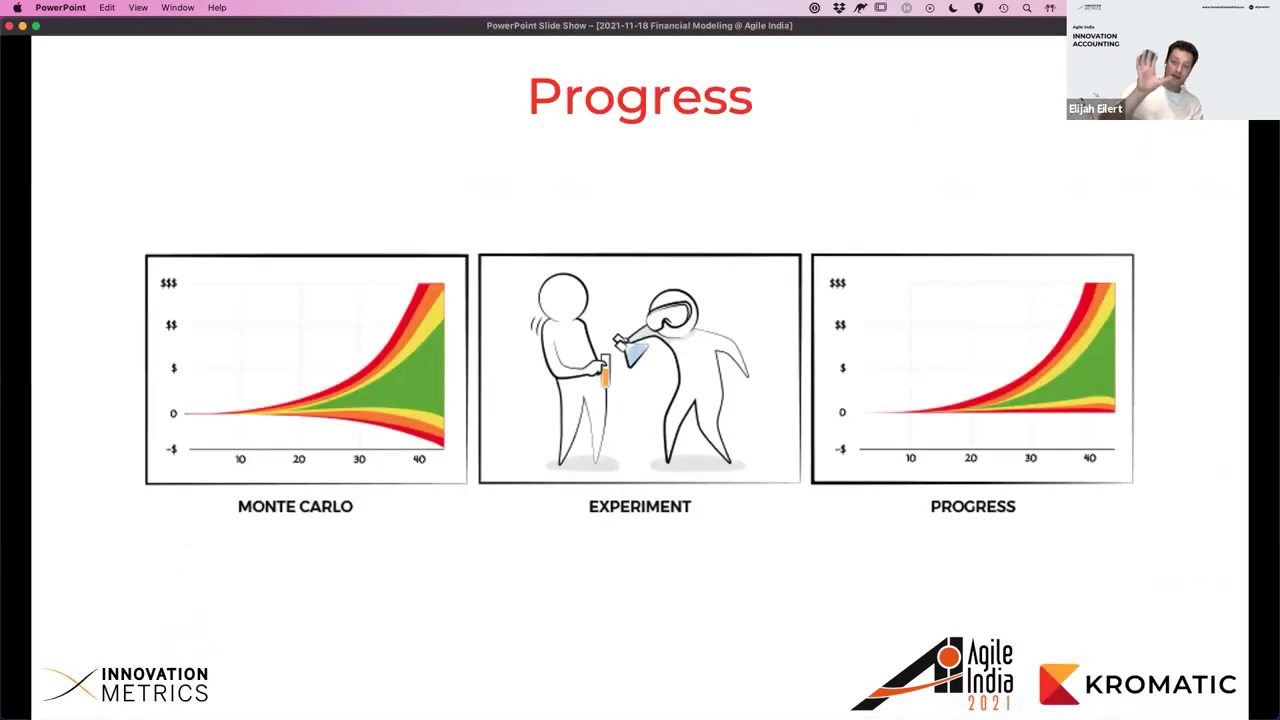